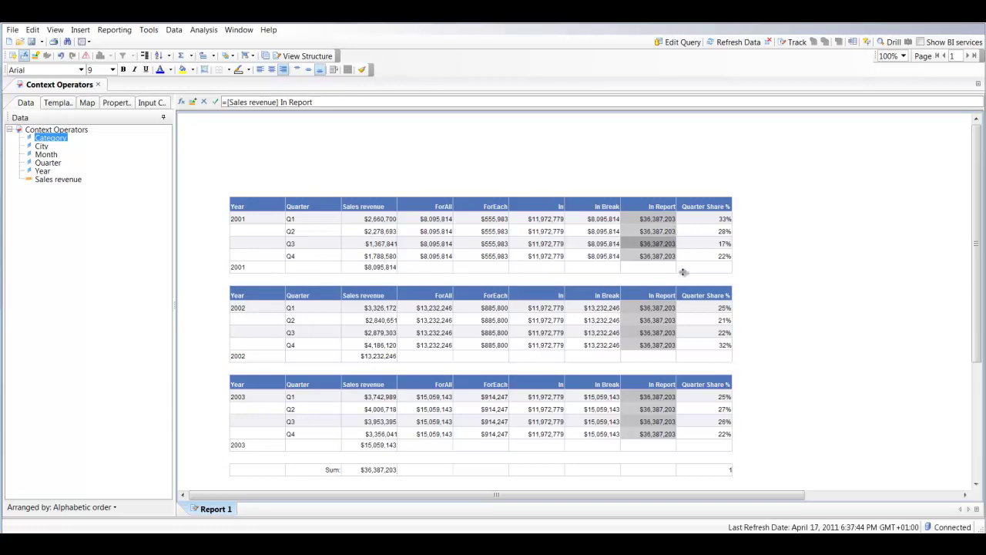
# Start a new document with a query built on the eFashion universe
pyautogui.click(227, 194)
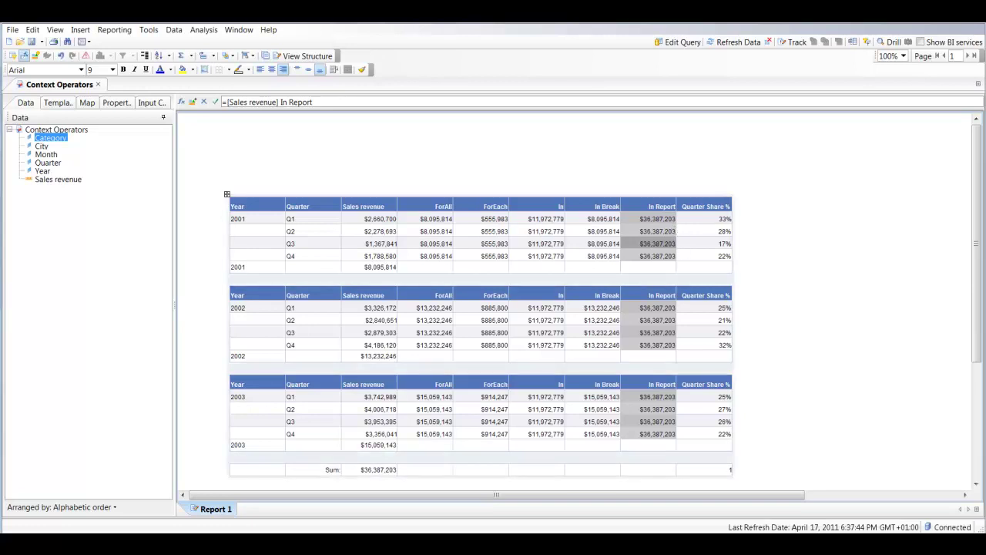
pyautogui.click(12, 29)
pyautogui.click(30, 42)
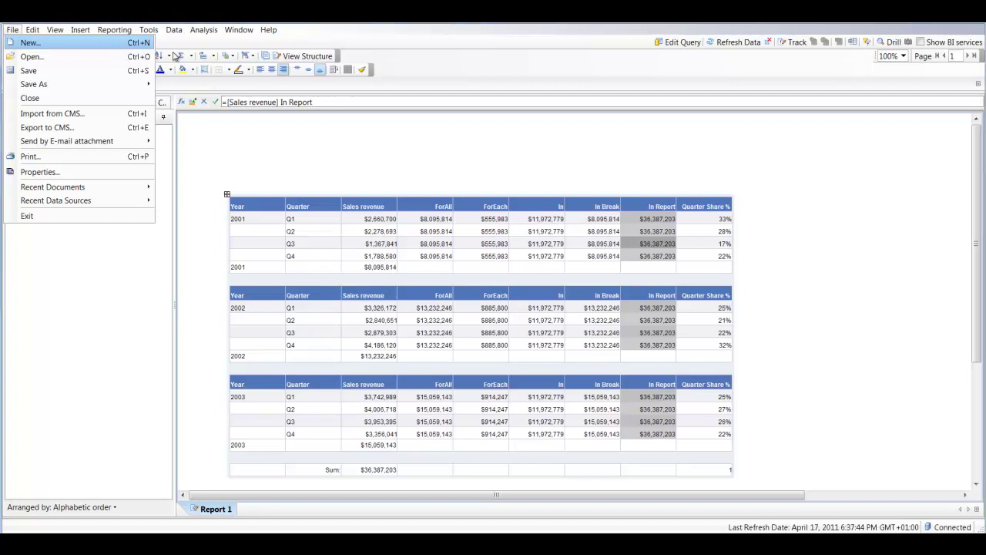
pyautogui.click(522, 333)
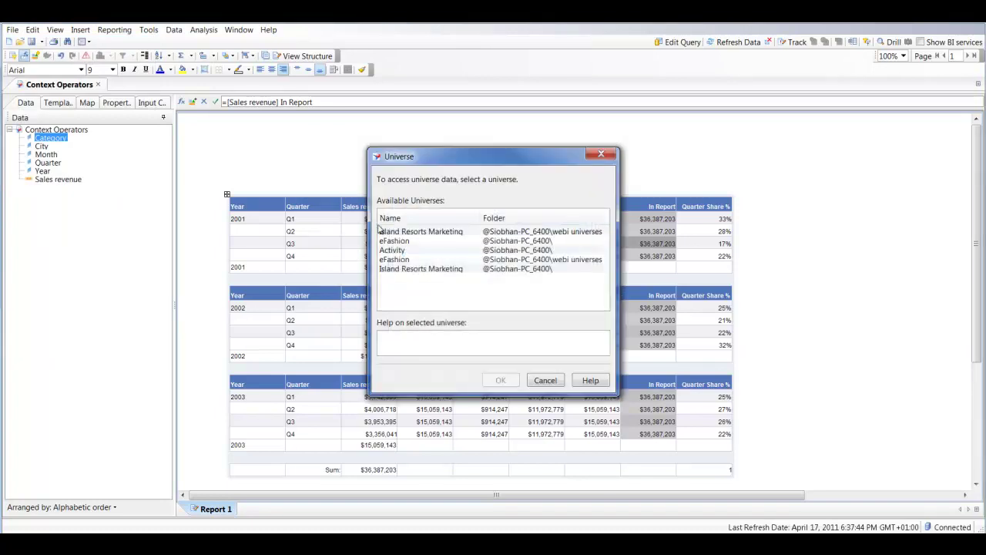
pyautogui.doubleClick(404, 260)
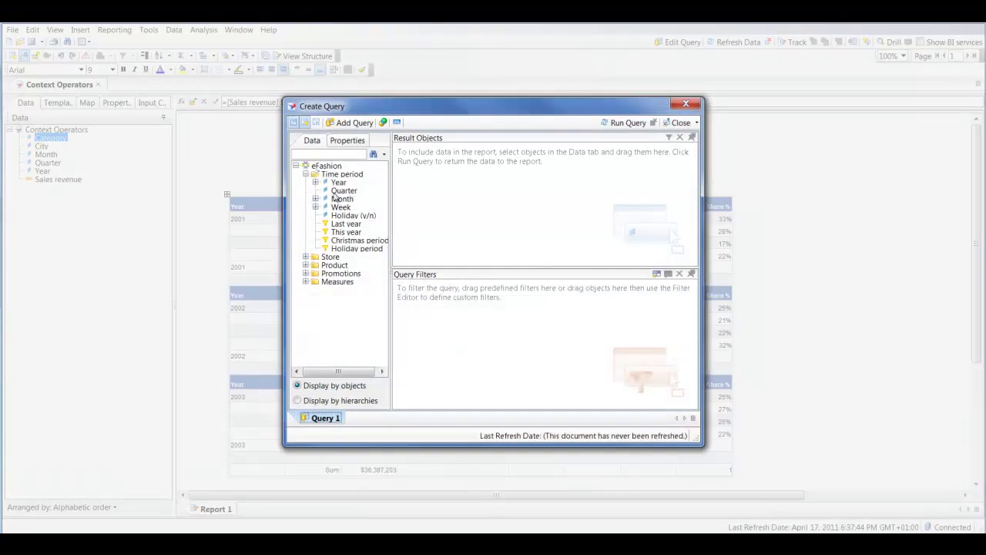
# Add Year, Quarter, Month and City to the query's Result Objects
pyautogui.click(340, 184)
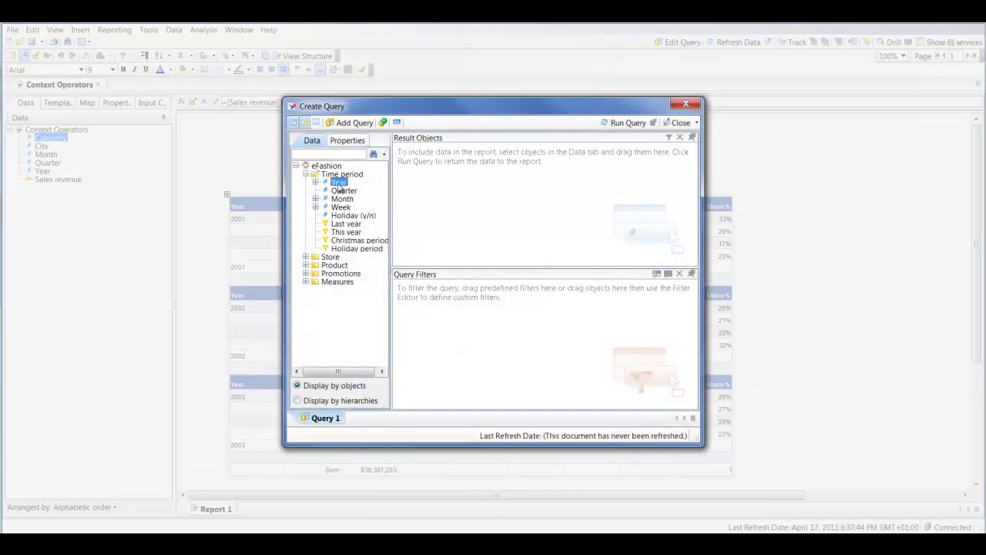
pyautogui.doubleClick(340, 183)
pyautogui.doubleClick(343, 199)
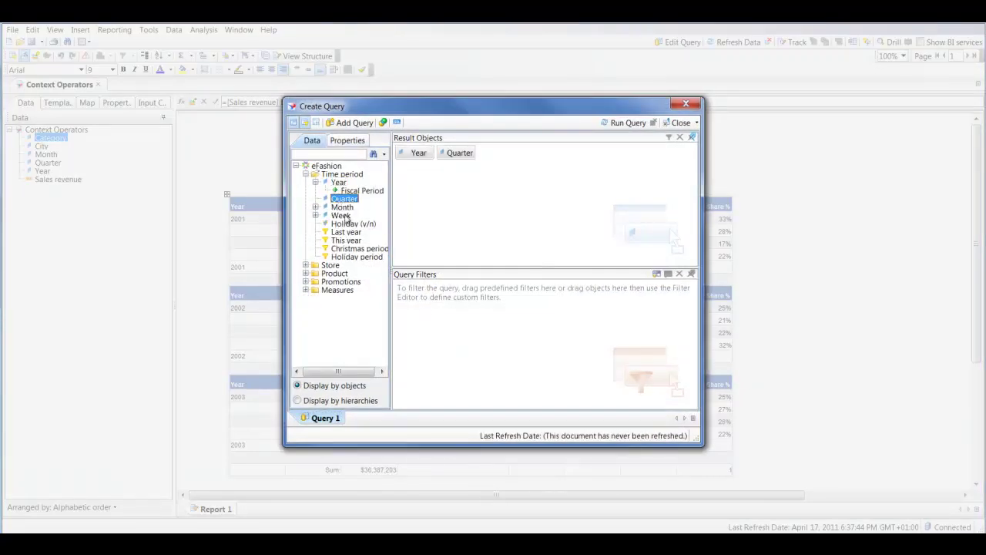
pyautogui.doubleClick(344, 208)
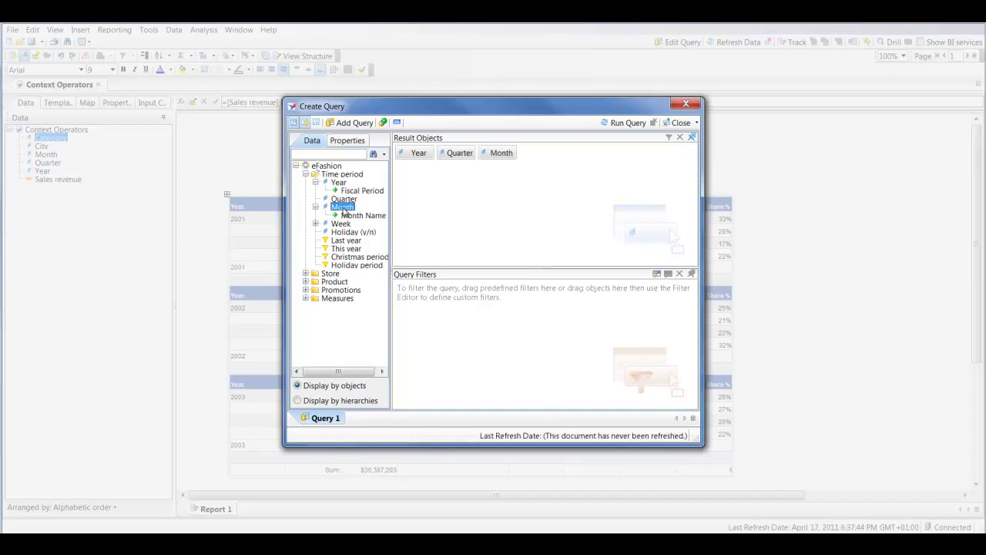
pyautogui.click(345, 226)
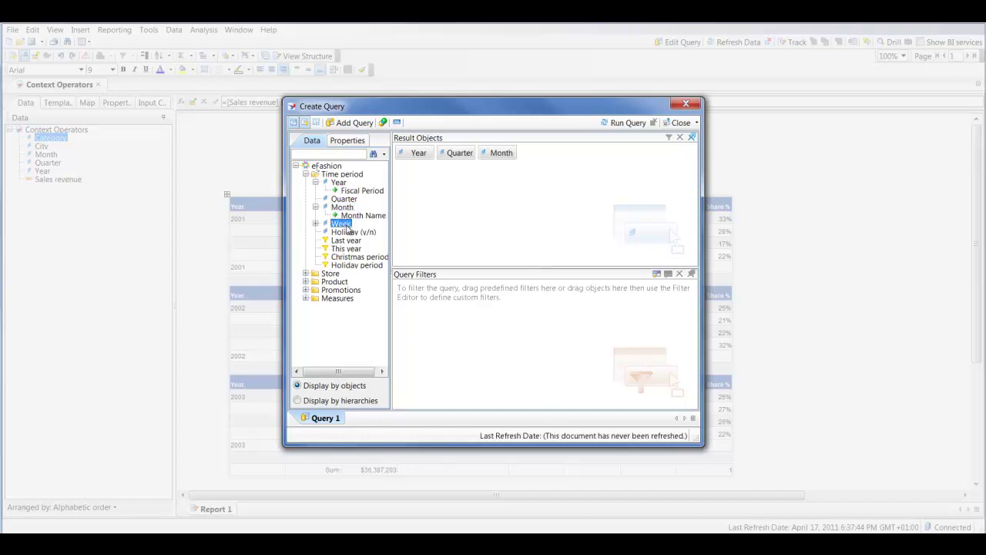
pyautogui.write('city')
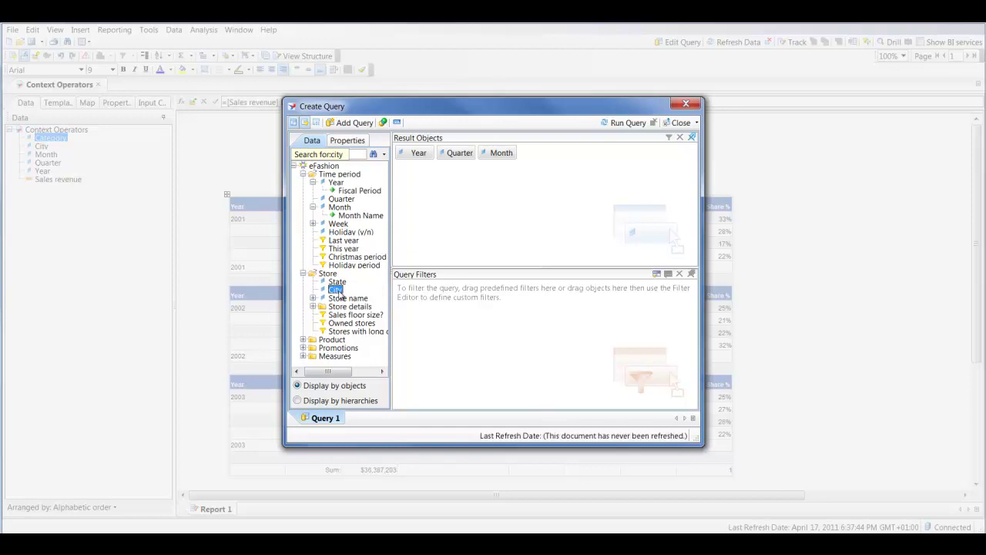
pyautogui.doubleClick(337, 290)
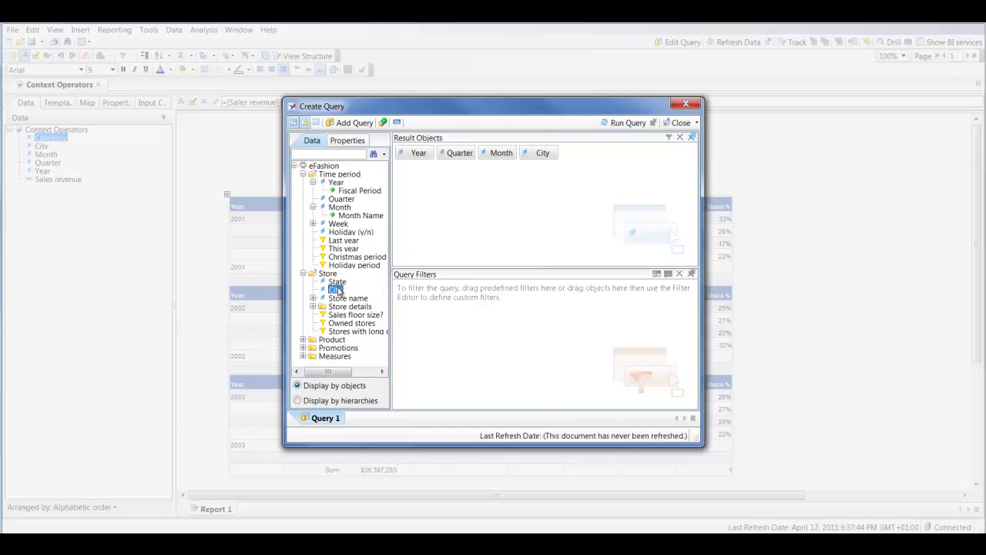
# Add Category and Sales revenue to the results and run the query
pyautogui.click(345, 259)
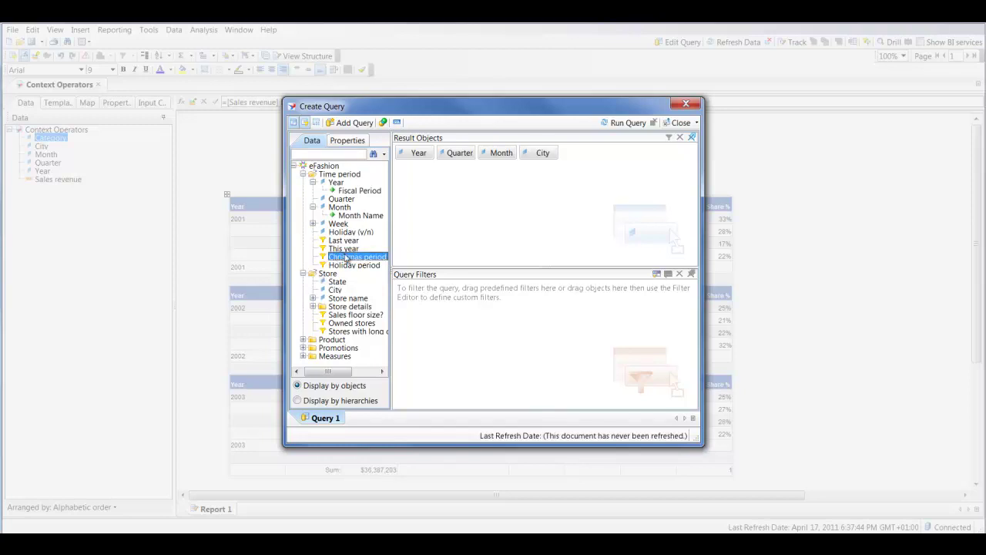
pyautogui.write('cate')
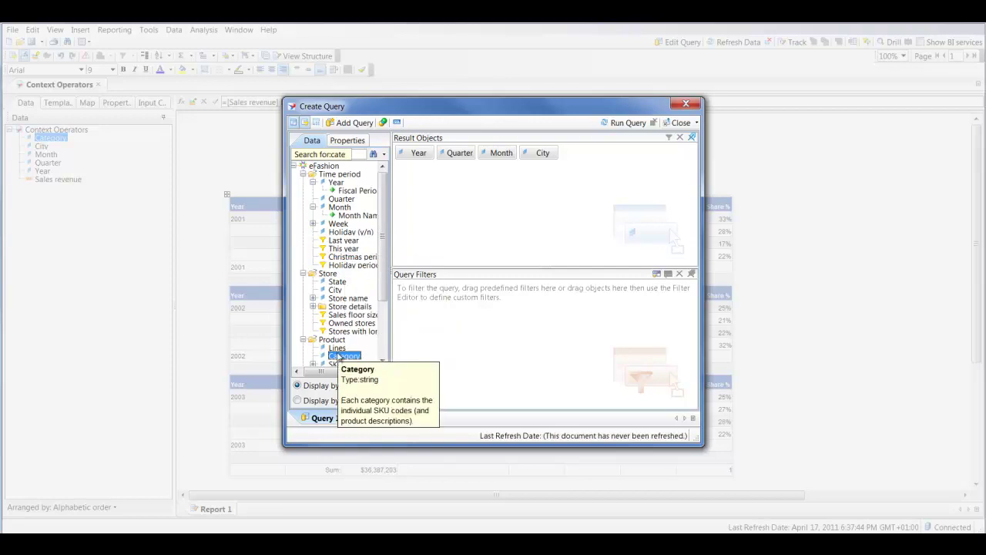
pyautogui.doubleClick(345, 355)
pyautogui.click(343, 306)
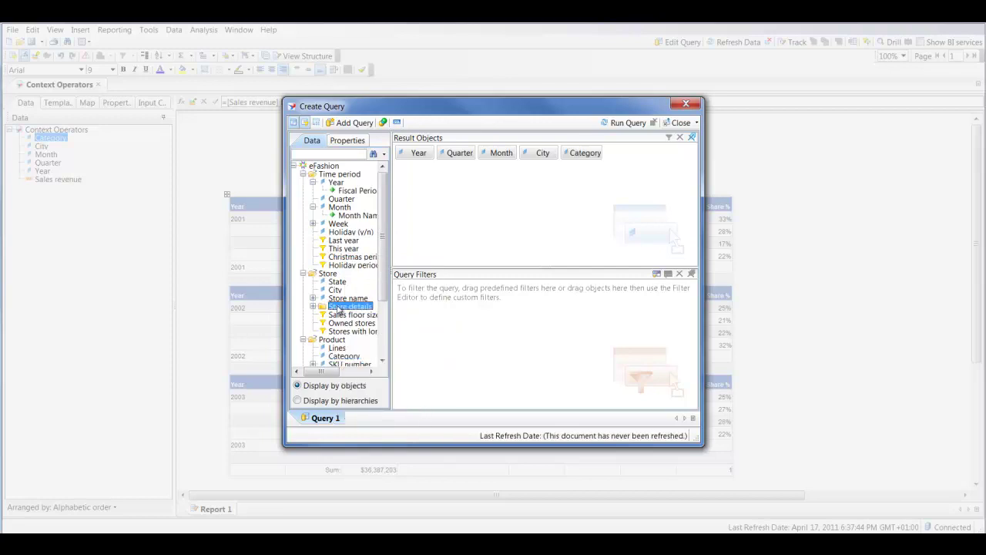
pyautogui.write('sales')
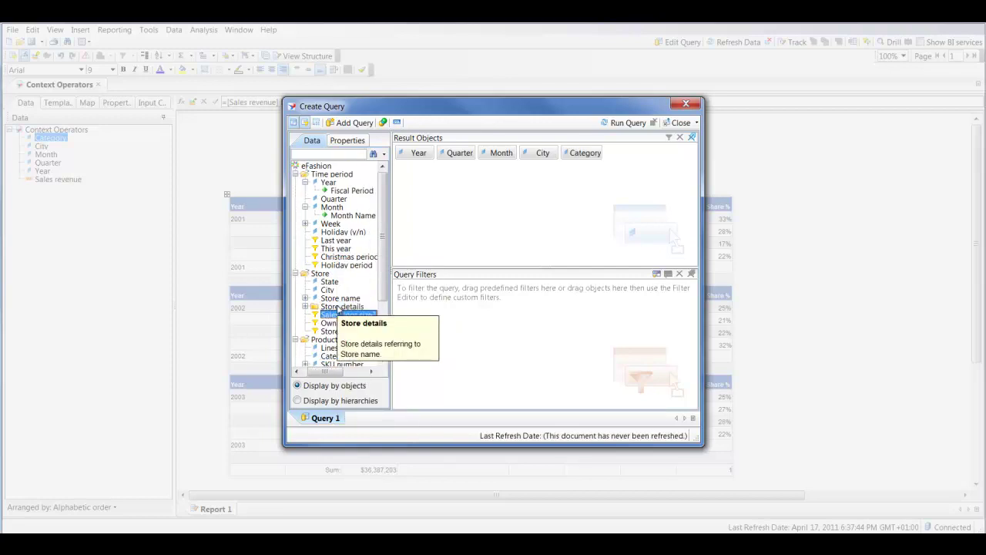
pyautogui.write(' r')
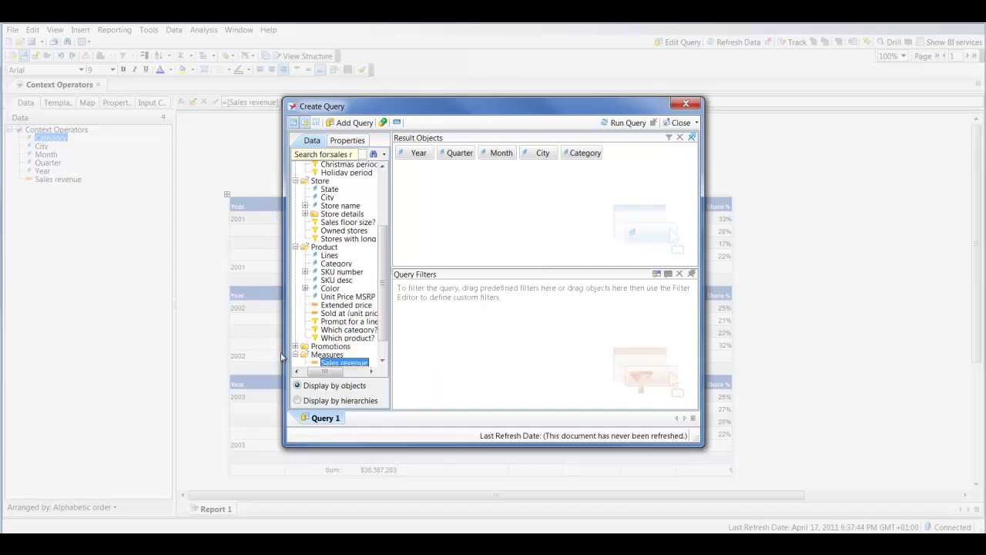
pyautogui.doubleClick(344, 363)
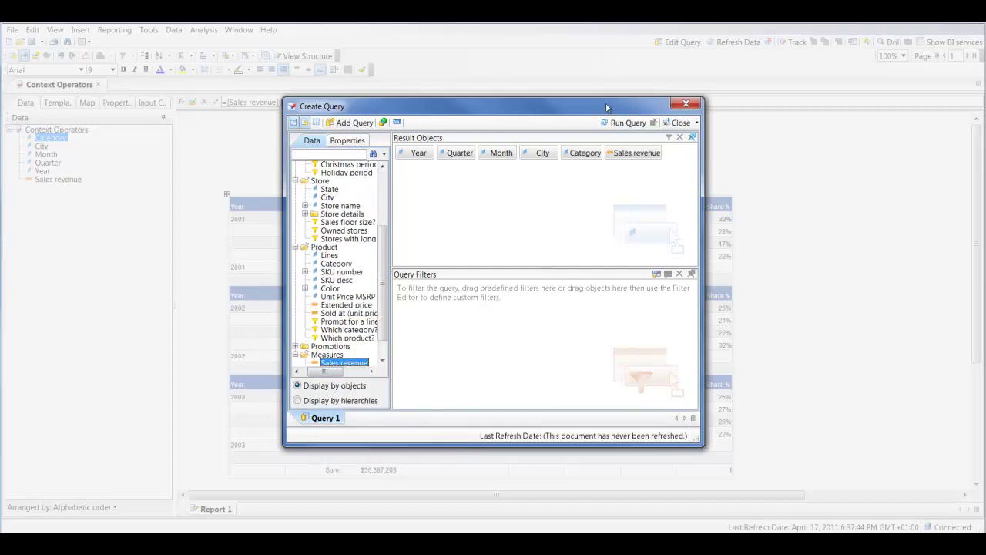
pyautogui.click(628, 123)
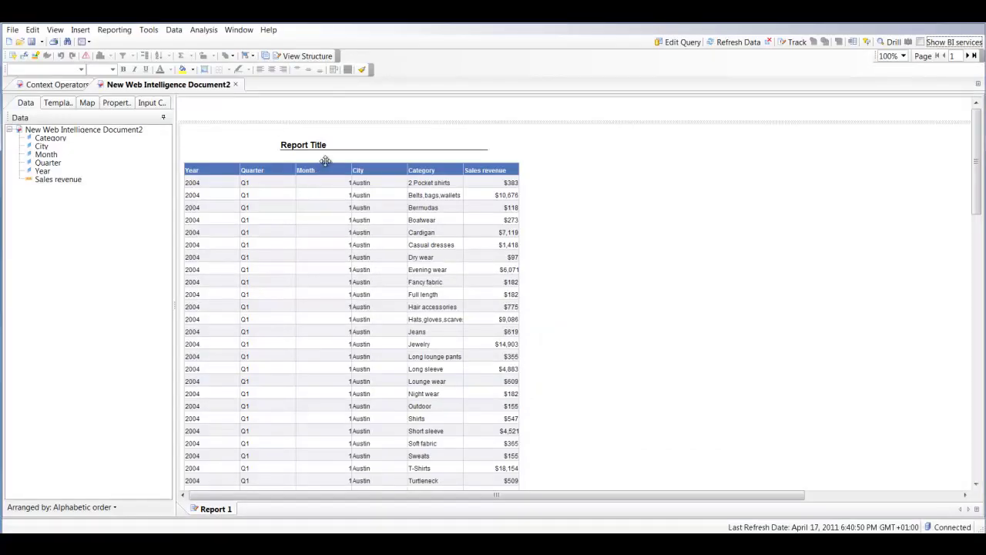
# Remove the default table and place a Year, Quarter, Sales revenue table on Report 1
pyautogui.moveTo(325, 160); pyautogui.dragTo(135, 169)
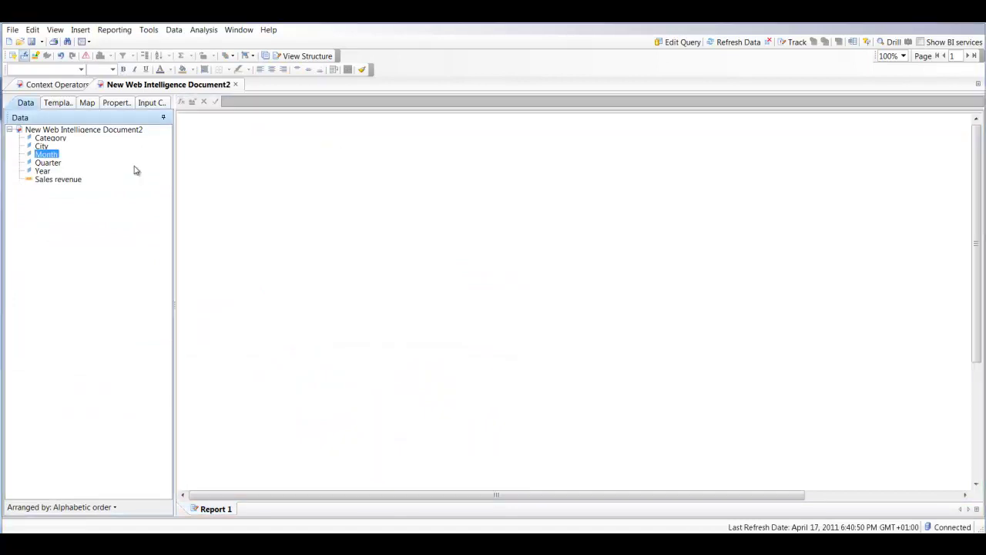
pyautogui.click(49, 171)
pyautogui.keyDown('ctrl'); pyautogui.click(48, 162); pyautogui.keyUp('ctrl')
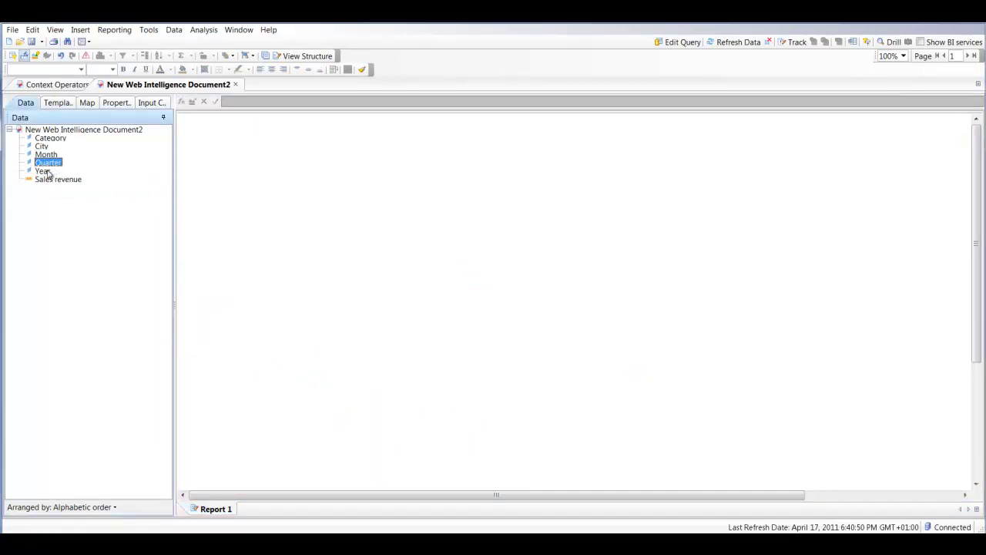
pyautogui.keyDown('ctrl'); pyautogui.click(48, 162); pyautogui.keyUp('ctrl')
pyautogui.keyDown('ctrl'); pyautogui.click(48, 162); pyautogui.keyUp('ctrl')
pyautogui.keyDown('ctrl'); pyautogui.click(62, 184); pyautogui.keyUp('ctrl')
pyautogui.moveTo(43, 183); pyautogui.dragTo(304, 203)
pyautogui.click(377, 217)
pyautogui.click(432, 225)
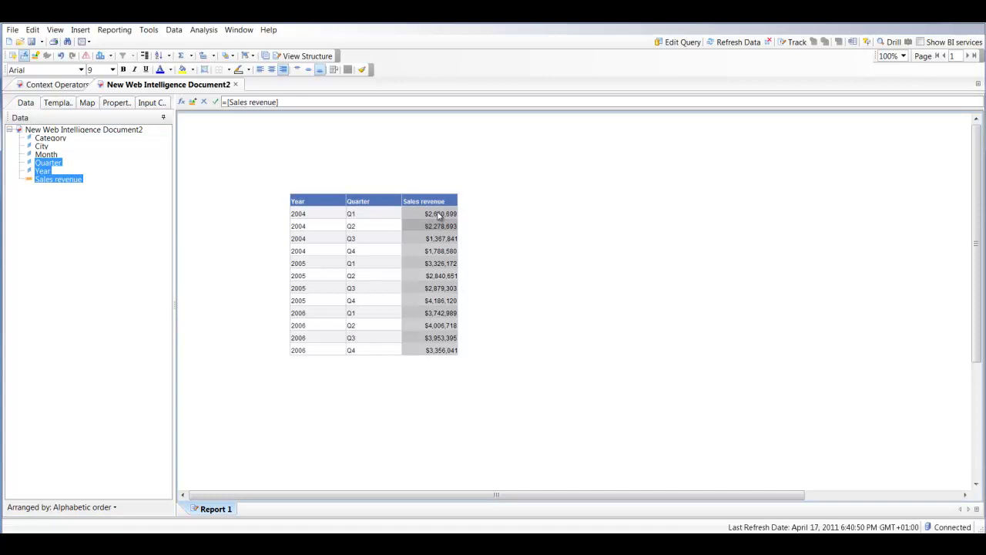
# Insert a column right of Sales revenue with the header ForAll
pyautogui.rightClick(438, 215)
pyautogui.moveTo(482, 223)
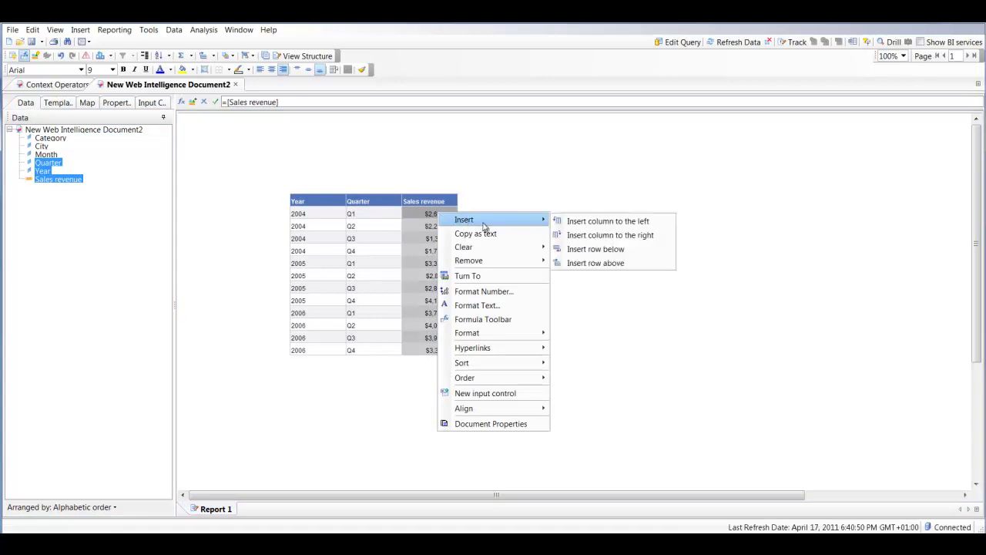
pyautogui.click(600, 236)
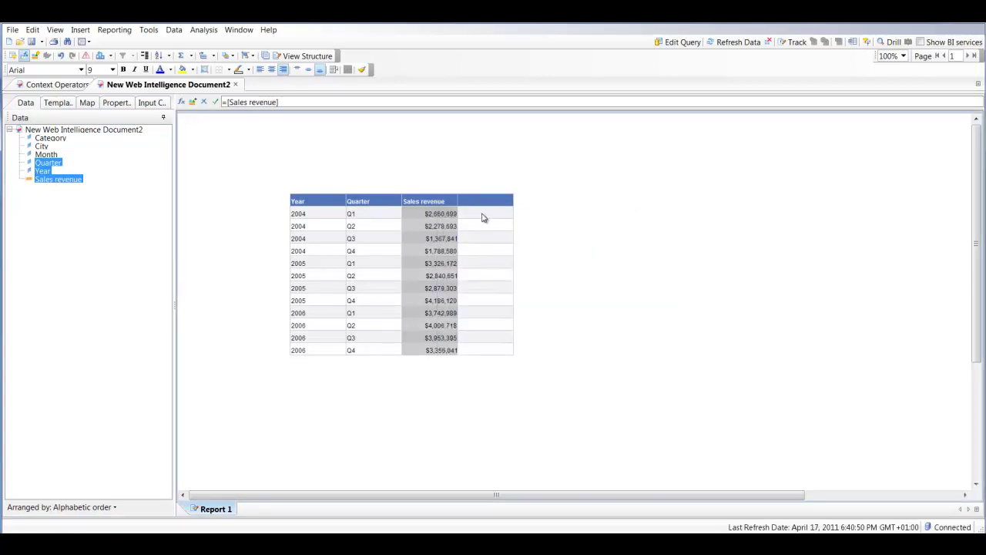
pyautogui.doubleClick(473, 203)
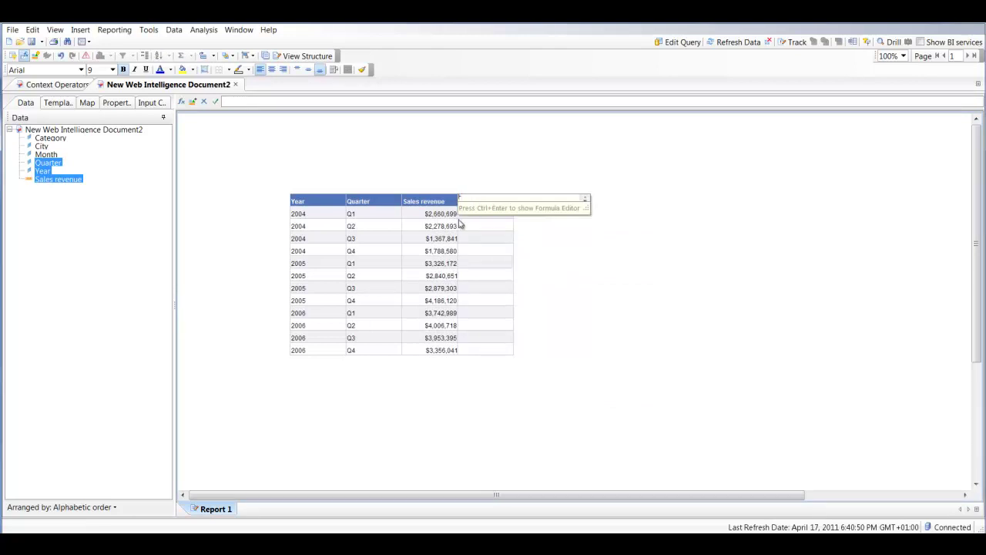
pyautogui.press('Return')
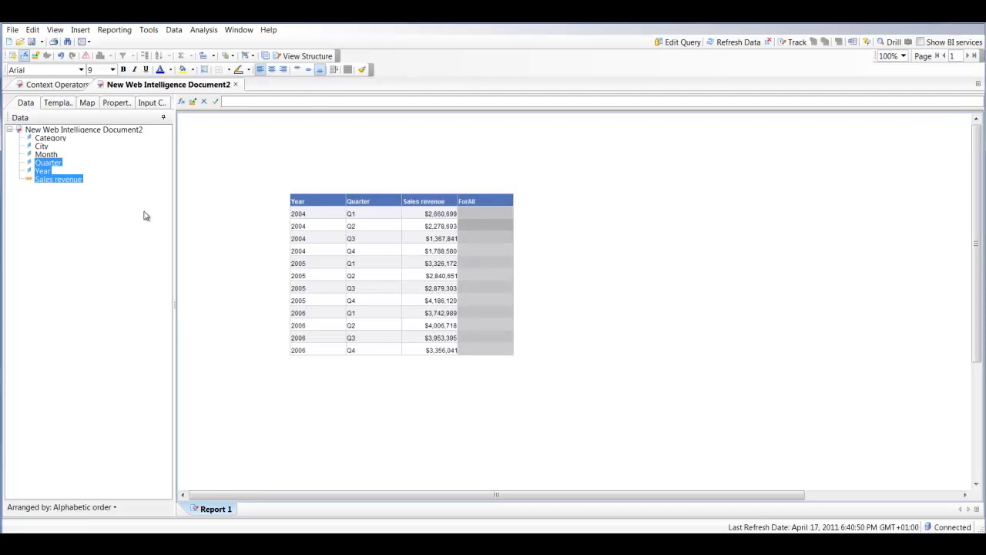
# Fill the ForAll column with Sales revenue and remove the extra header row
pyautogui.click(45, 177)
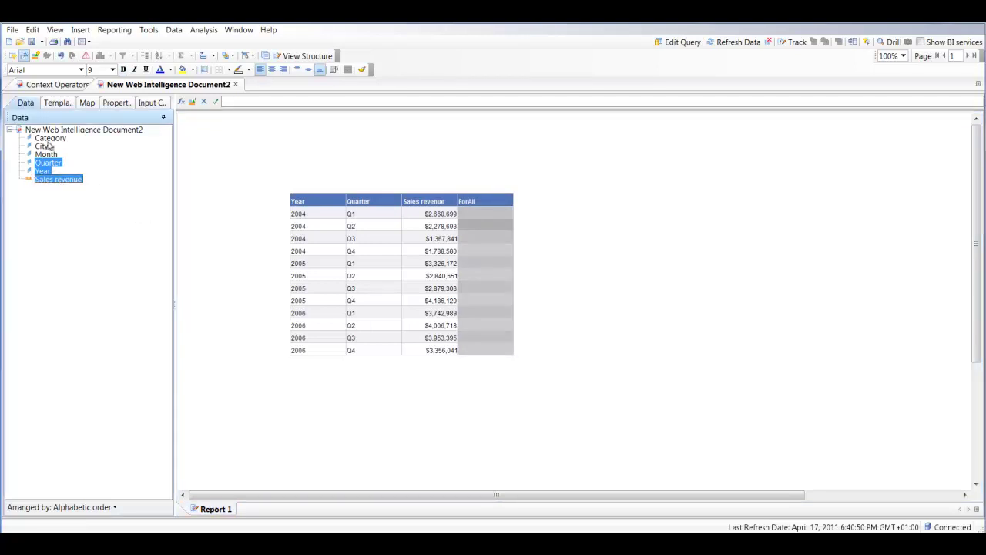
pyautogui.moveTo(46, 179); pyautogui.dragTo(483, 220)
pyautogui.click(479, 215)
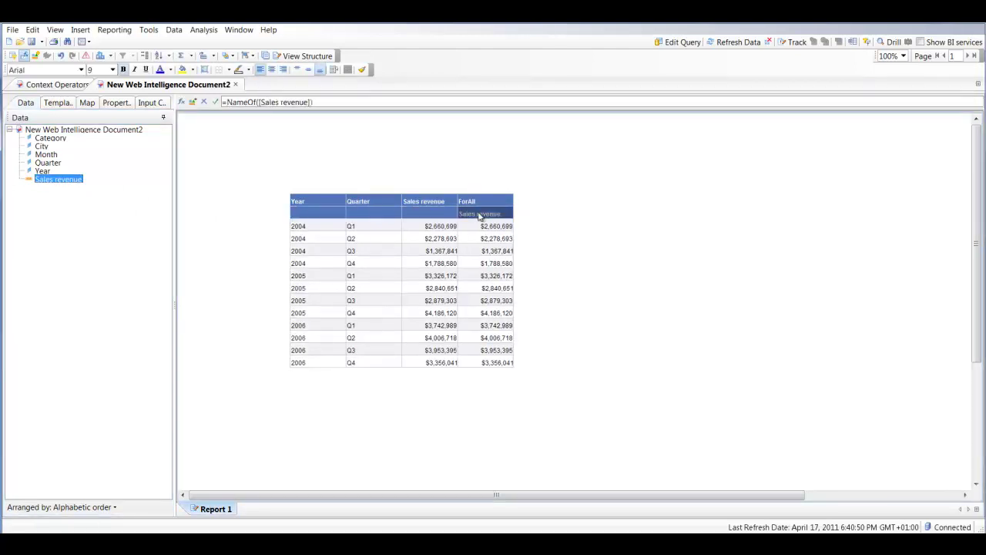
pyautogui.rightClick(479, 215)
pyautogui.moveTo(533, 262)
pyautogui.click(635, 265)
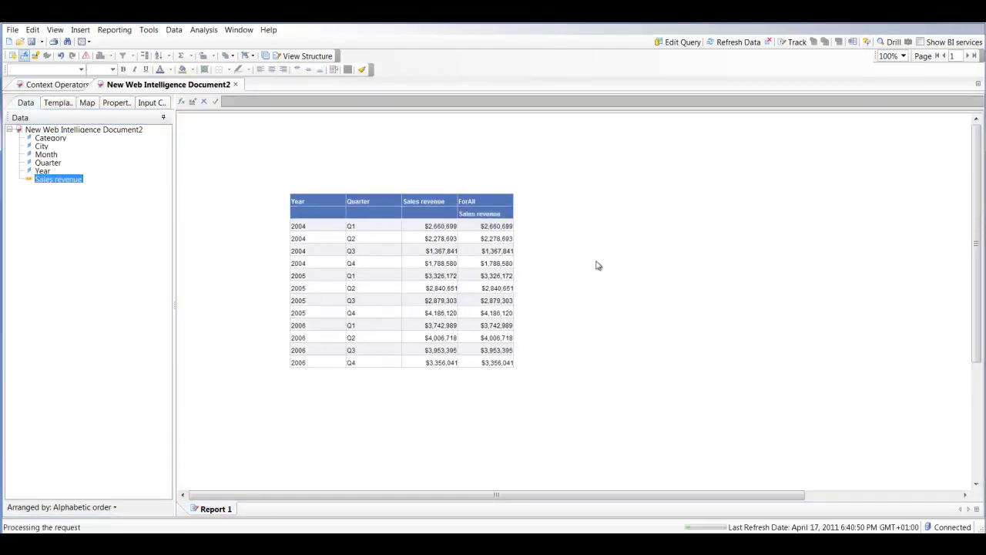
# Set the ForAll column's formula to =[Sales revenue] ForAll([Quarter])
pyautogui.click(468, 215)
pyautogui.click(298, 102)
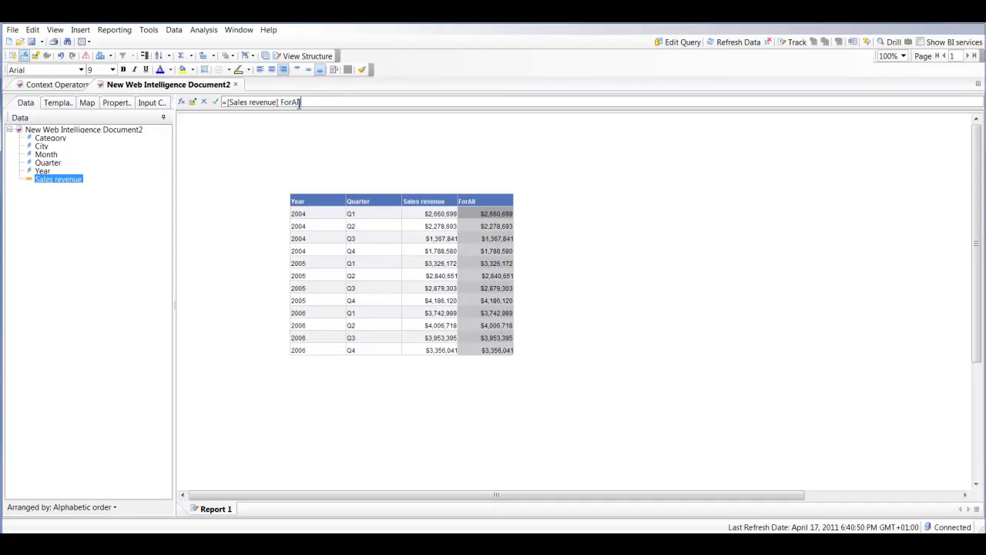
pyautogui.write('ForAll()')
pyautogui.moveTo(48, 163); pyautogui.dragTo(304, 105)
pyautogui.press('Return')
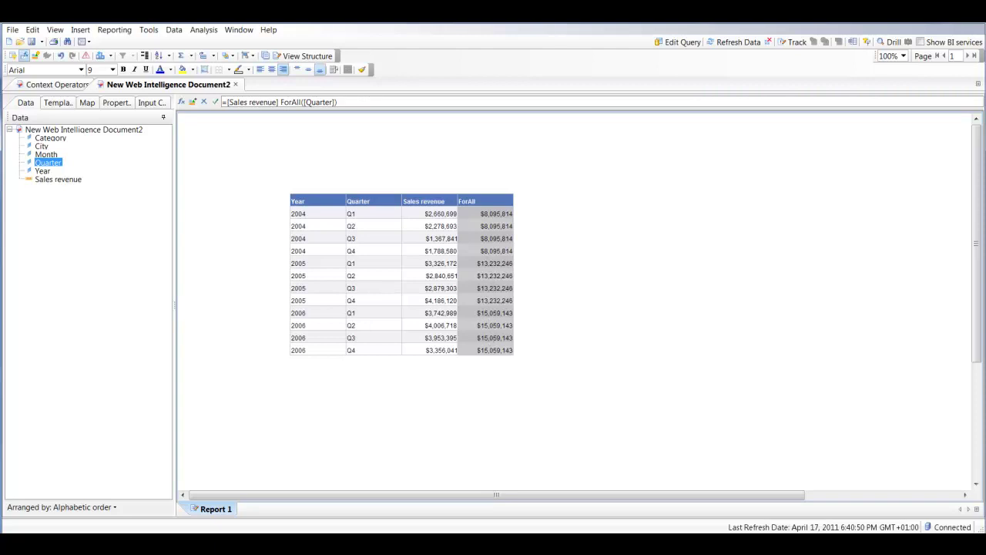
pyautogui.press('Up')
pyautogui.press('Up')
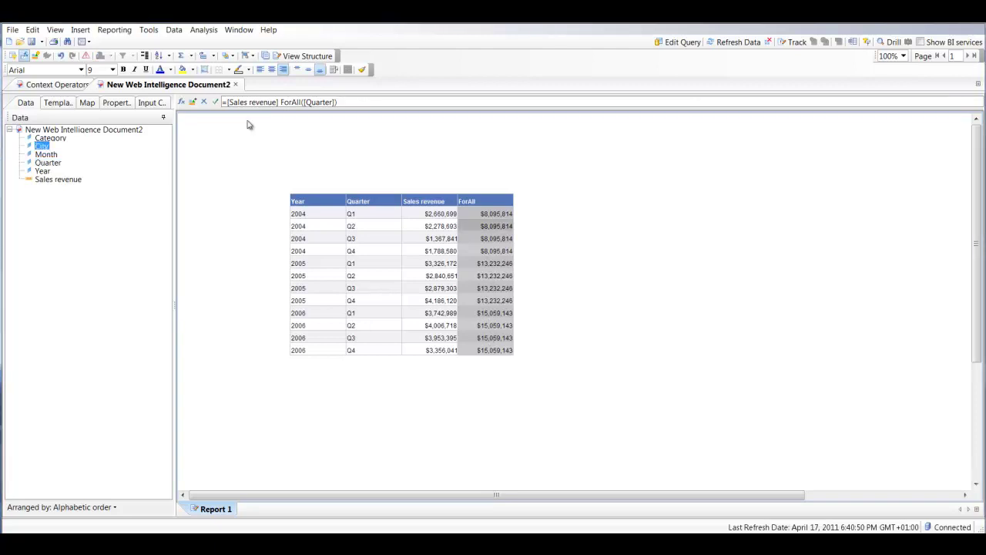
# Insert a column right of ForAll with the header ForEach
pyautogui.rightClick(485, 215)
pyautogui.moveTo(501, 215)
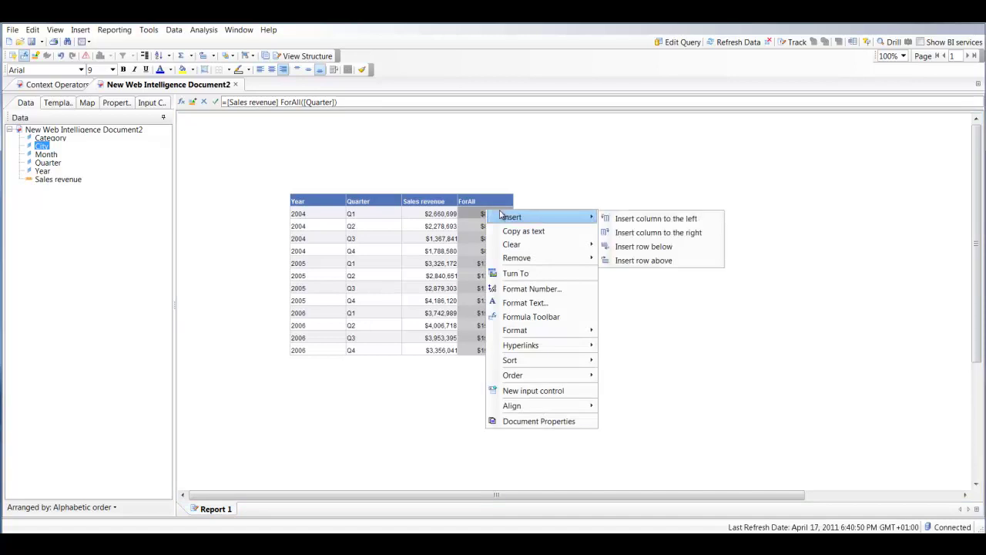
pyautogui.click(638, 233)
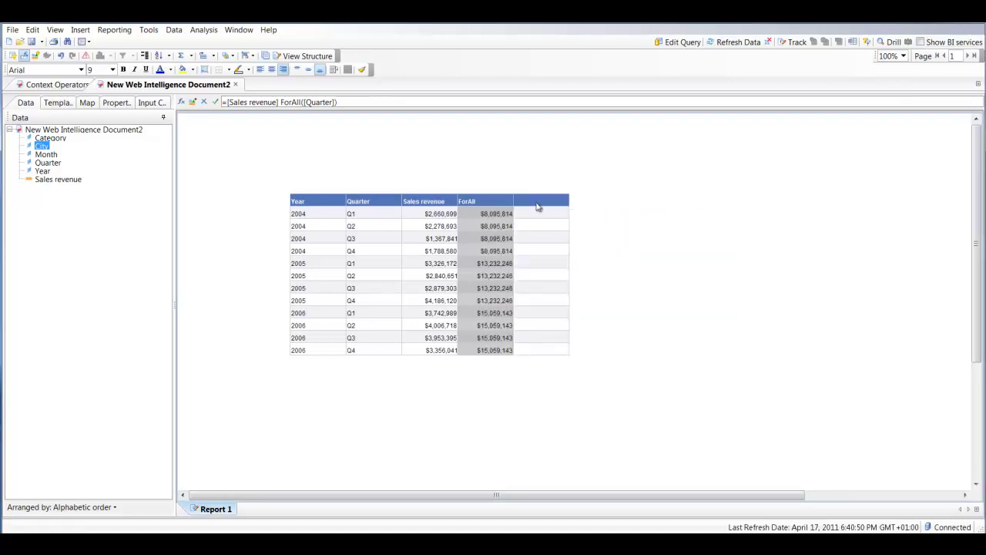
pyautogui.click(538, 206)
pyautogui.click(539, 203)
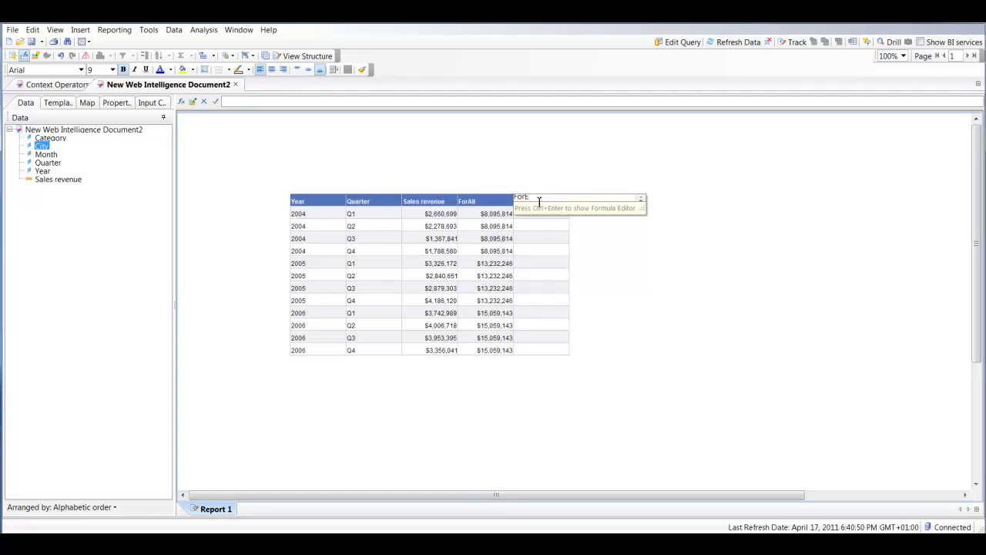
pyautogui.write('ForEach')
pyautogui.press('Return')
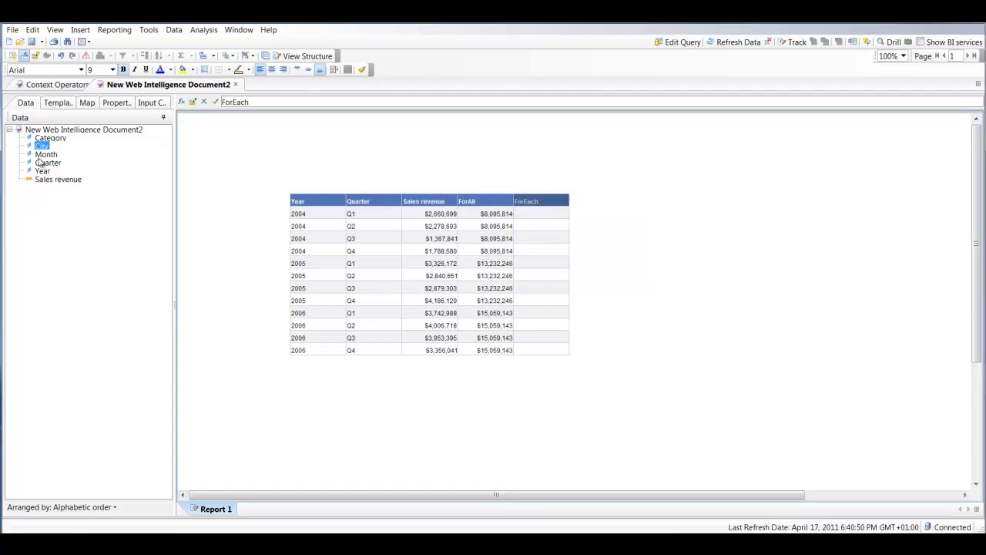
# Fill the ForEach column with Sales revenue and remove the extra row
pyautogui.moveTo(46, 185); pyautogui.dragTo(537, 222)
pyautogui.rightClick(537, 213)
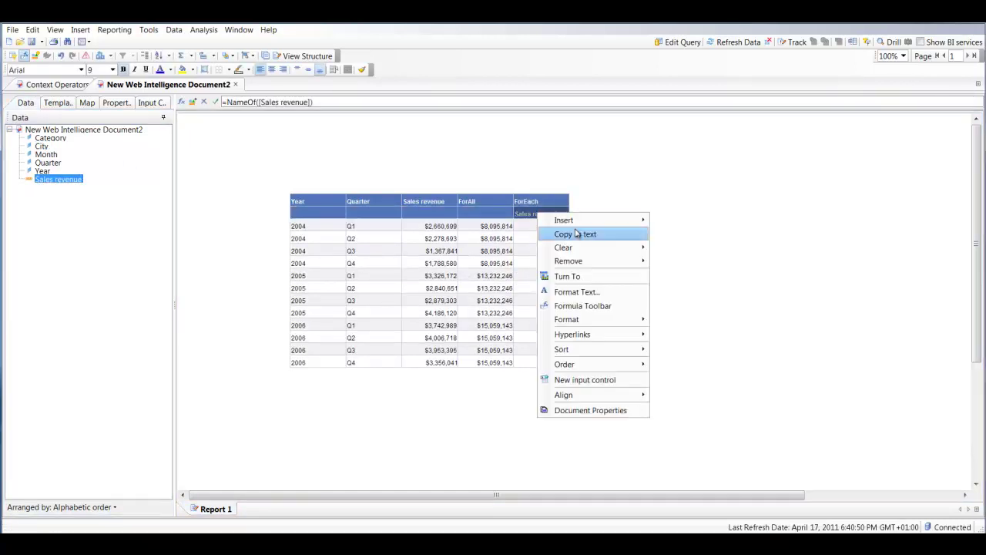
pyautogui.moveTo(594, 262)
pyautogui.click(690, 264)
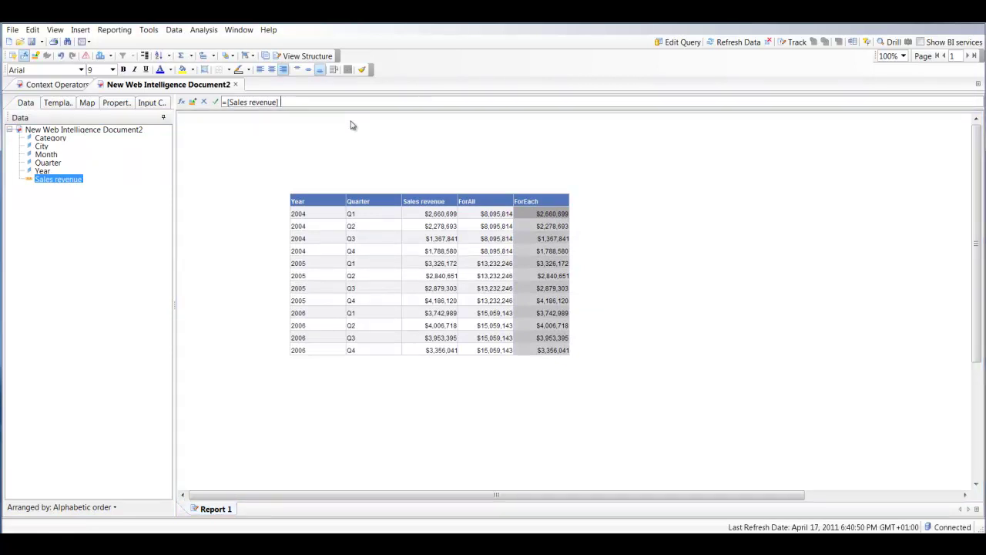
# Set the ForEach column's formula to =Max([Sales revenue] ForEach([City]))
pyautogui.write('ForEach(')
pyautogui.moveTo(42, 146); pyautogui.dragTo(312, 103)
pyautogui.click(227, 102)
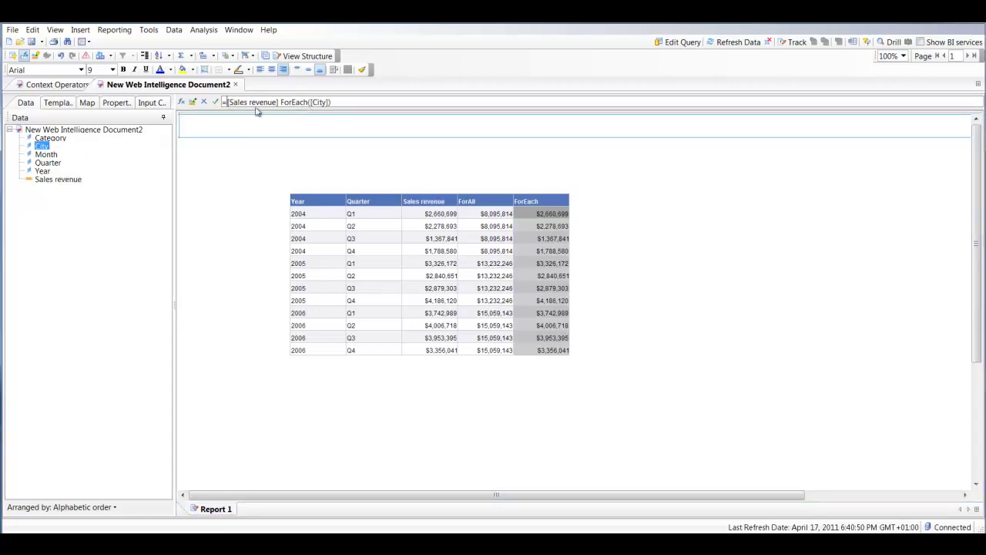
pyautogui.write('Max(')
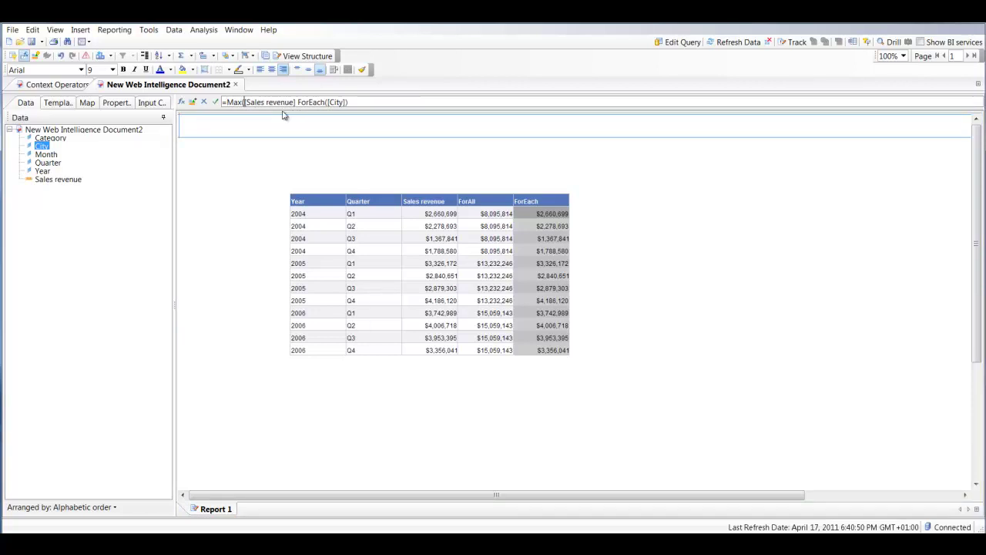
pyautogui.click(367, 101)
pyautogui.write(')')
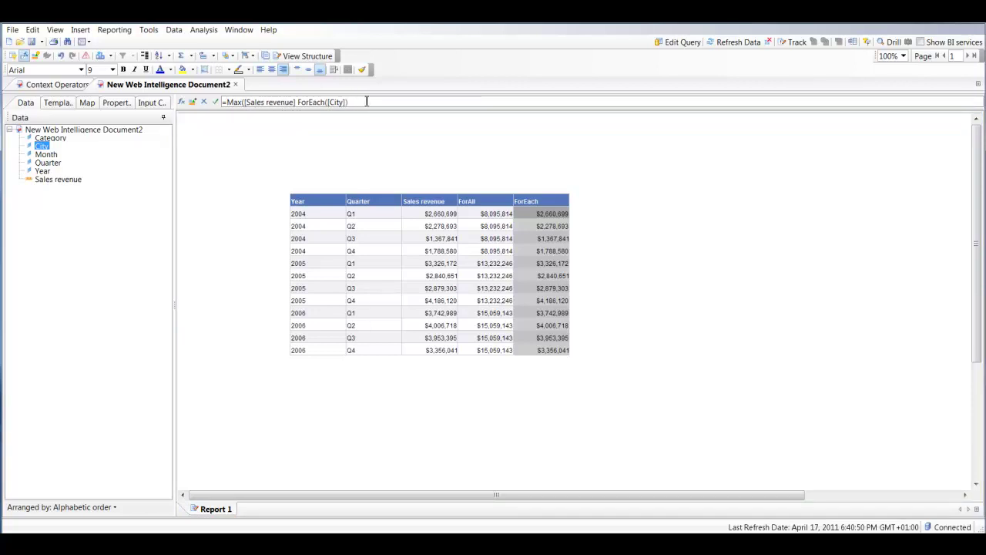
pyautogui.press('Return')
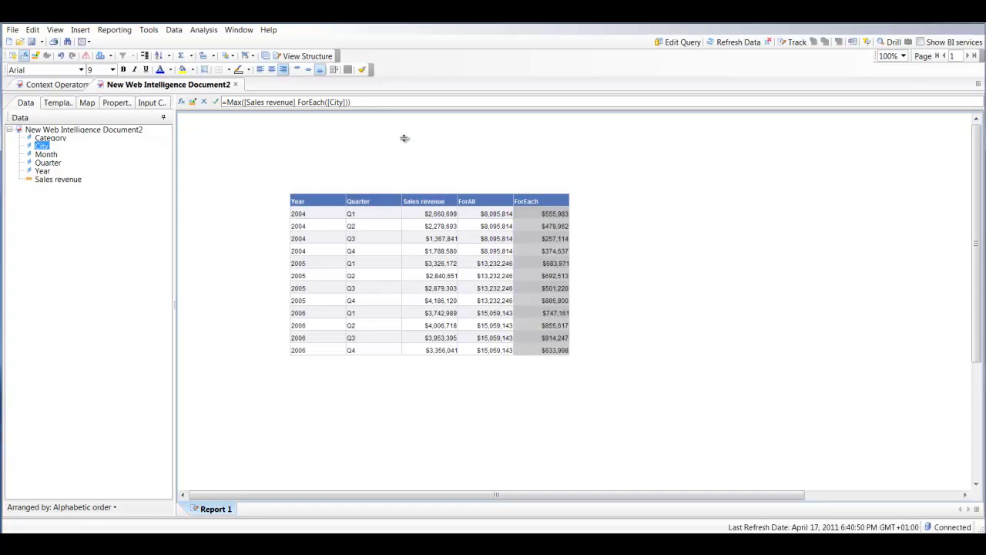
pyautogui.click(542, 201)
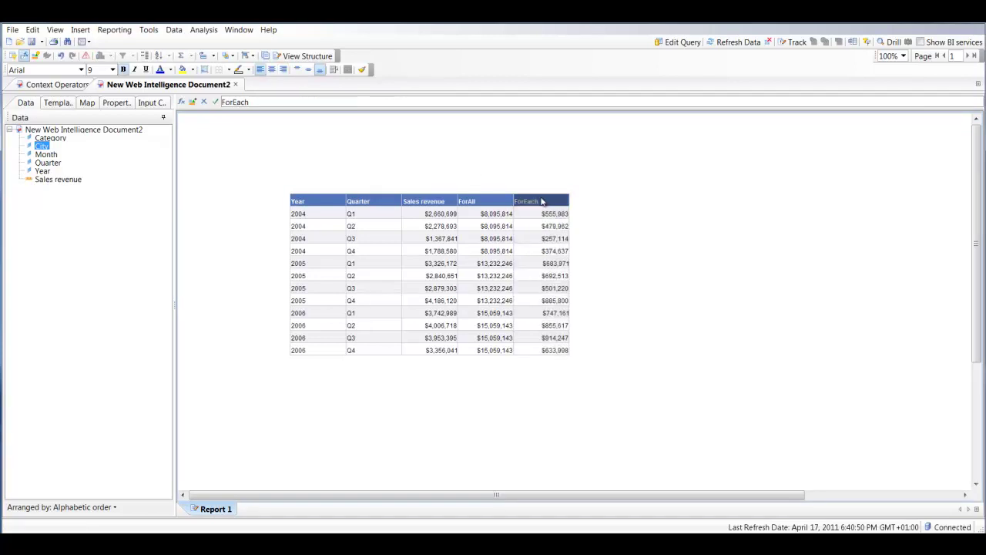
pyautogui.click(549, 238)
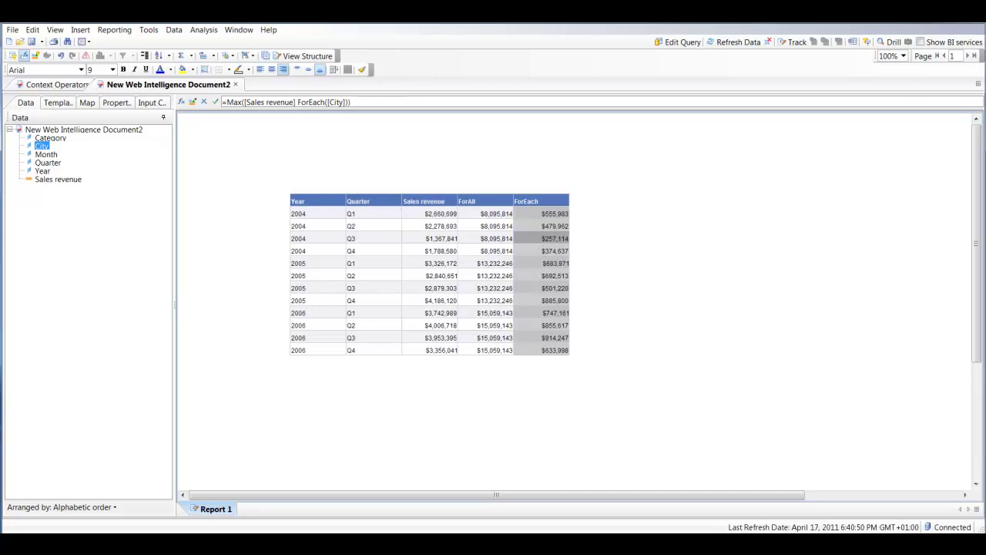
# Insert a column right of ForEach with the header In
pyautogui.click(48, 162)
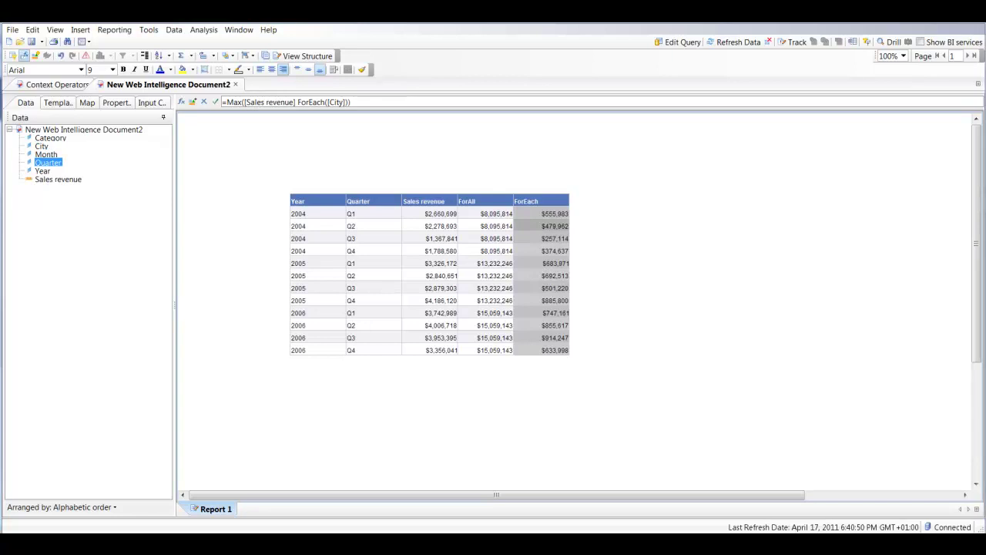
pyautogui.rightClick(558, 215)
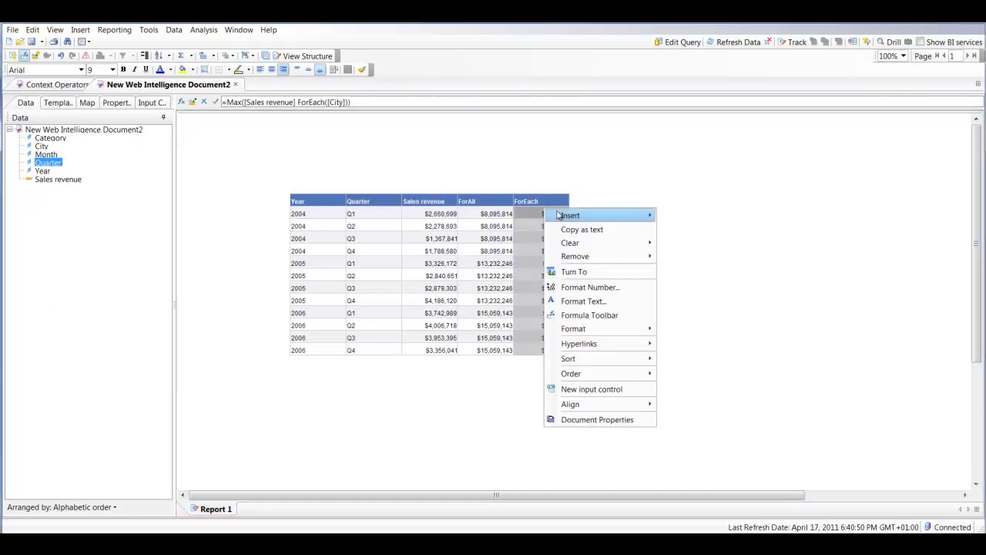
pyautogui.moveTo(608, 214)
pyautogui.click(708, 230)
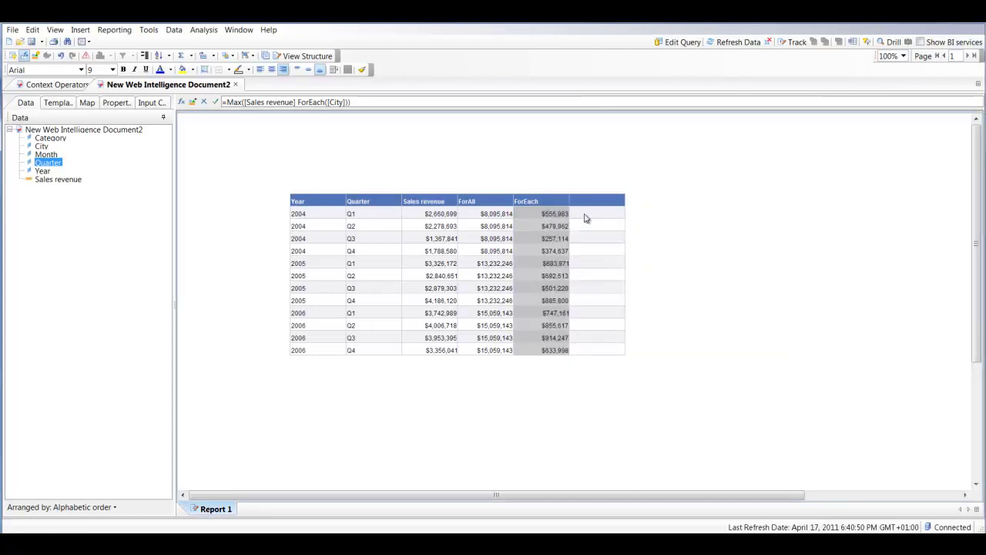
pyautogui.click(588, 217)
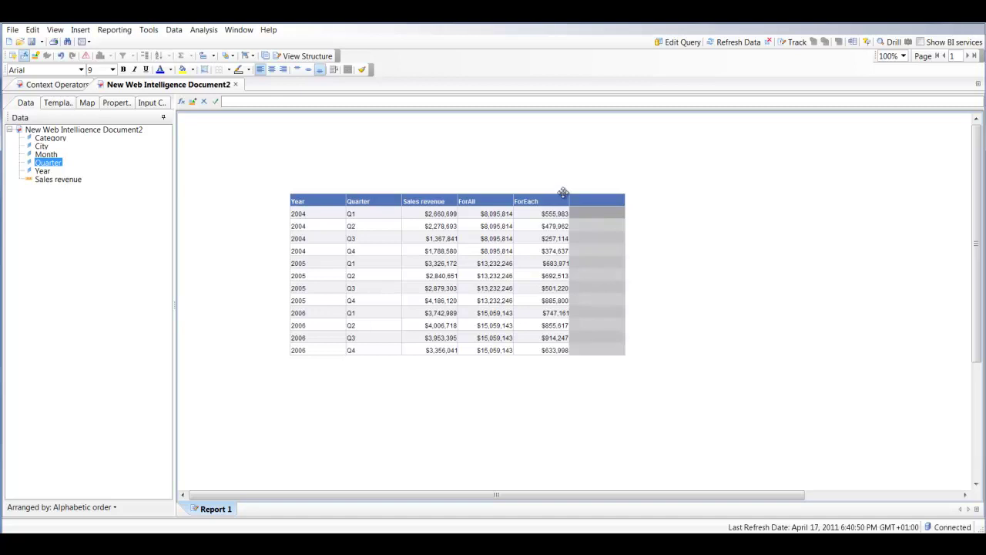
pyautogui.doubleClick(590, 201)
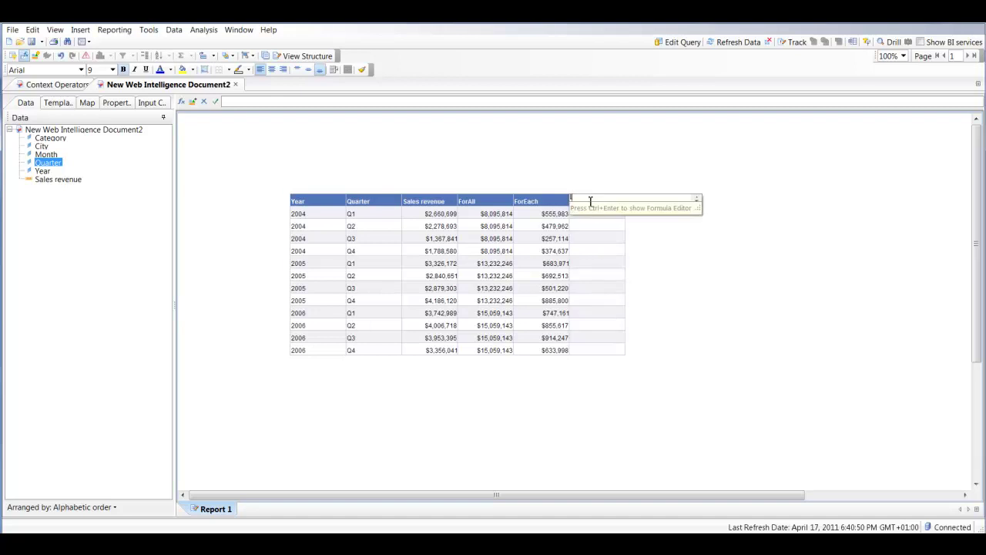
pyautogui.write('In')
pyautogui.press('Return')
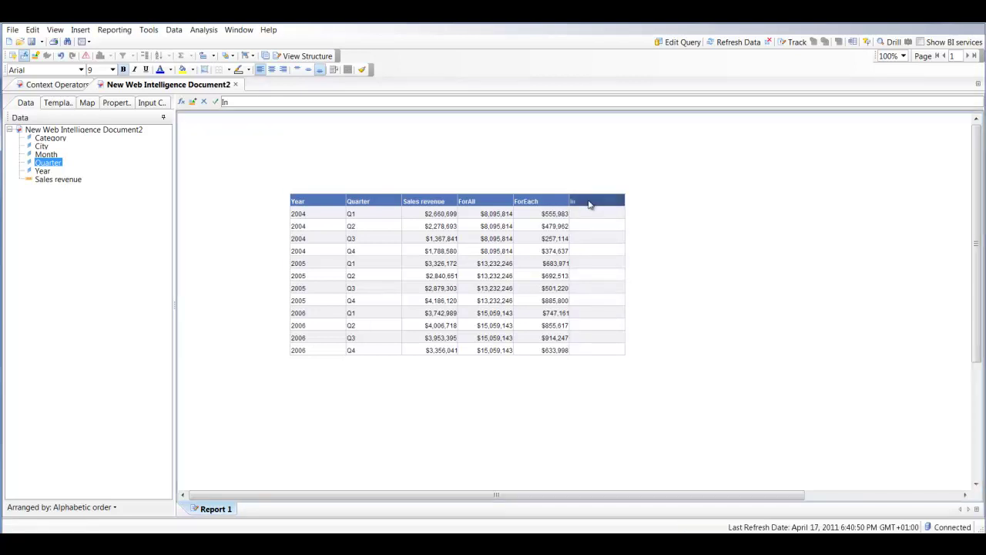
# Fill the In column with Sales revenue and remove the extra header row
pyautogui.click(589, 218)
pyautogui.moveTo(50, 179); pyautogui.dragTo(595, 220)
pyautogui.click(591, 213)
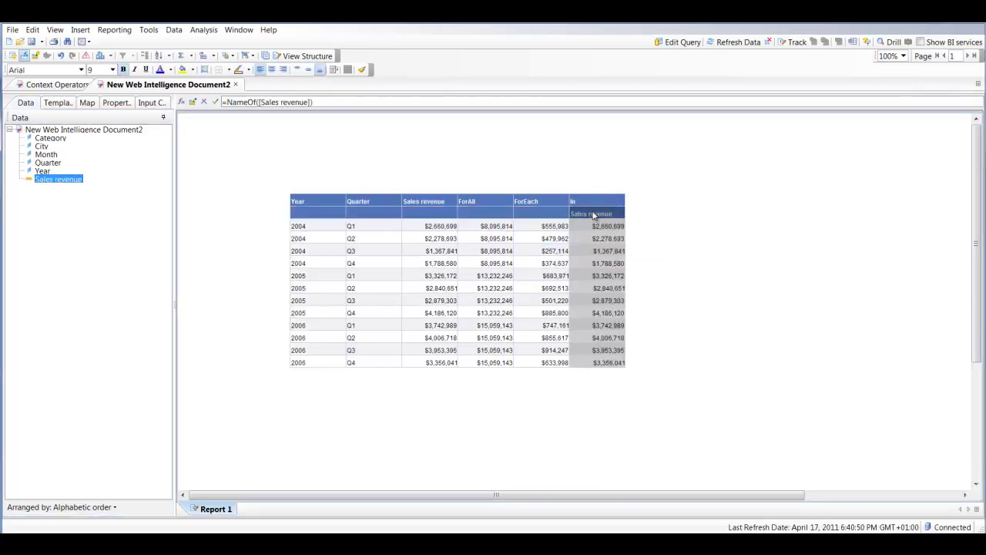
pyautogui.rightClick(590, 213)
pyautogui.moveTo(697, 262)
pyautogui.click(746, 261)
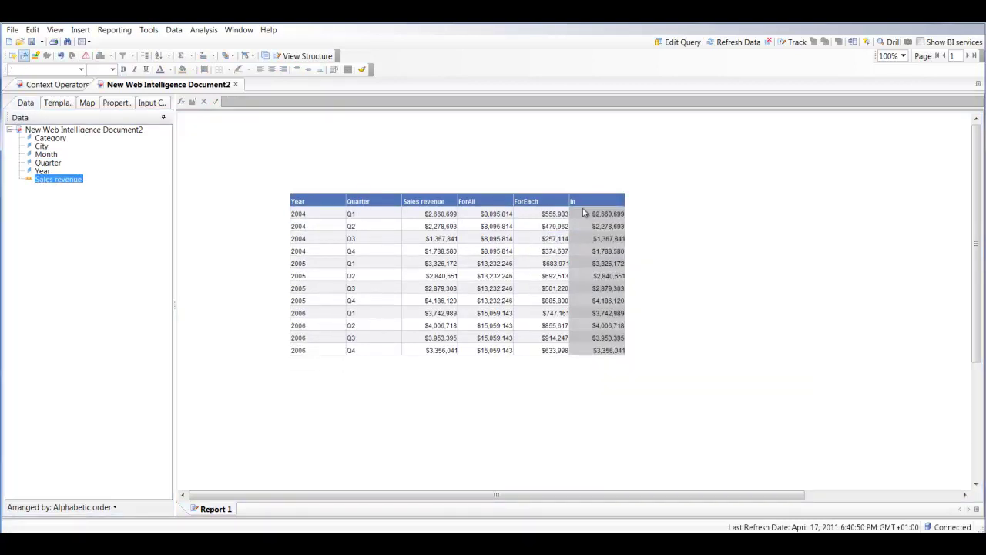
# Set the In column's formula to =[Sales revenue] In([Year];[Quarter])
pyautogui.click(280, 102)
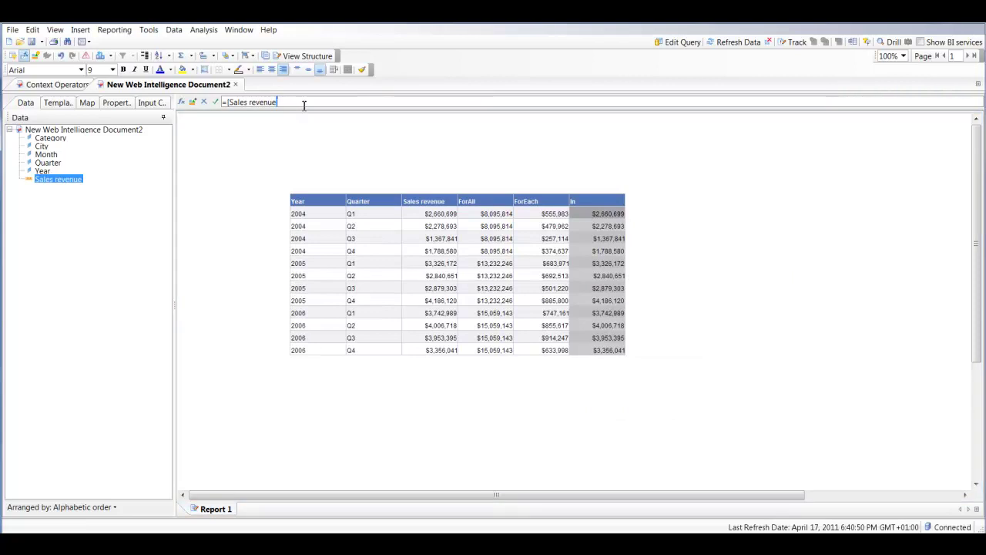
pyautogui.write('In(')
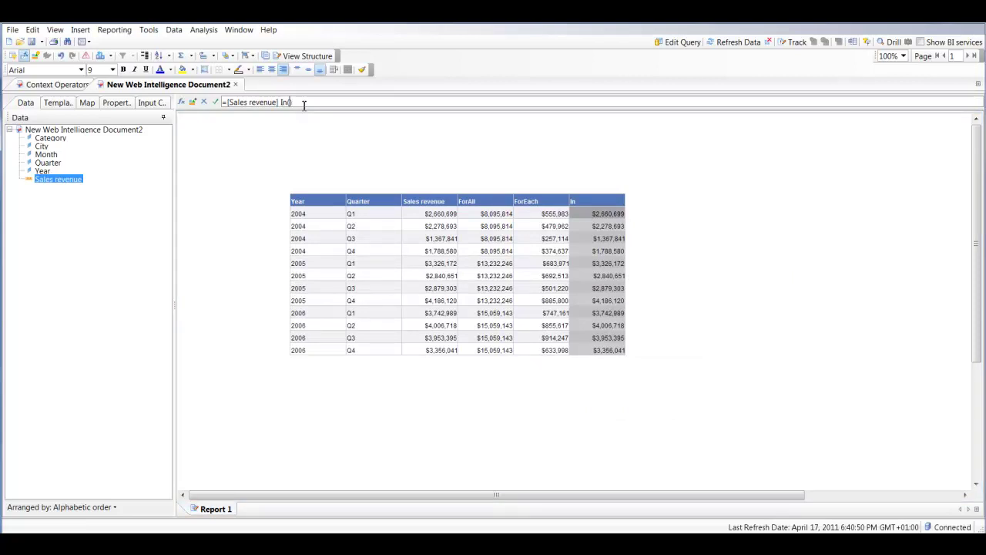
pyautogui.moveTo(42, 171); pyautogui.dragTo(291, 104)
pyautogui.press('Return')
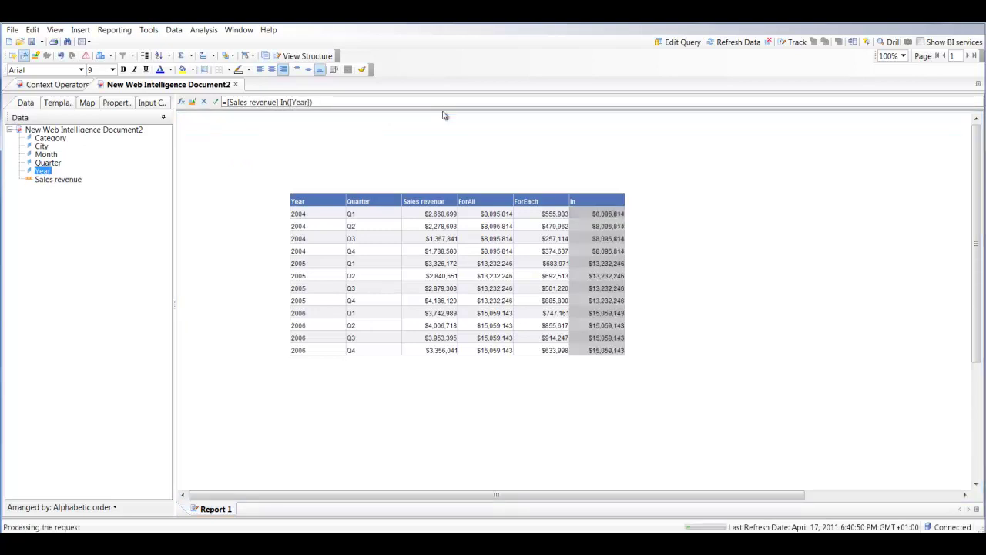
pyautogui.click(314, 103)
pyautogui.write(';')
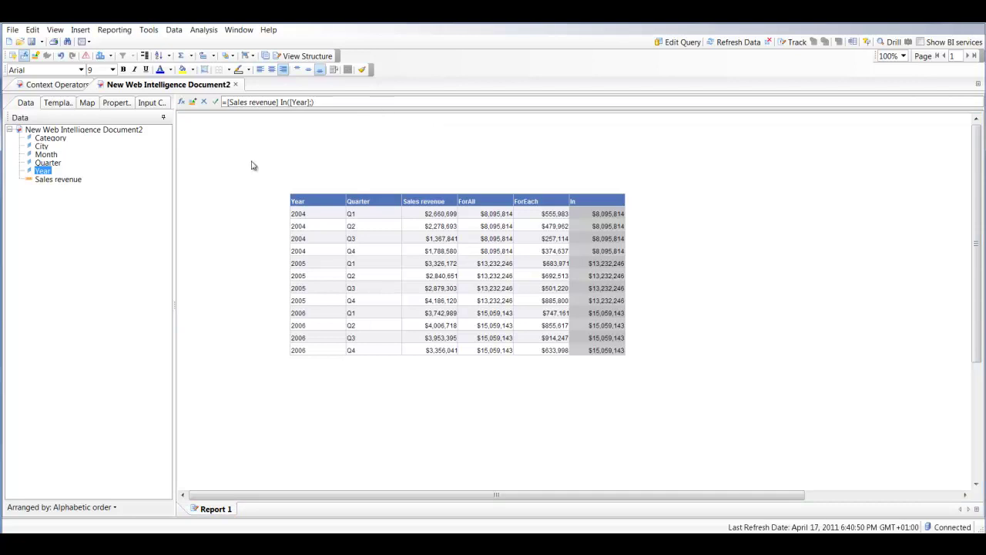
pyautogui.moveTo(40, 164); pyautogui.dragTo(316, 108)
pyautogui.press('Return')
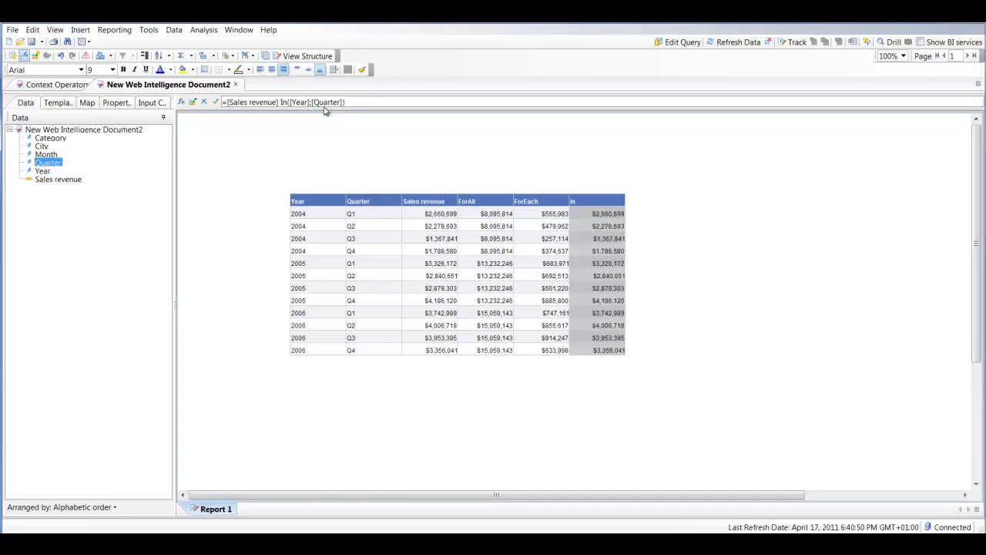
pyautogui.click(598, 218)
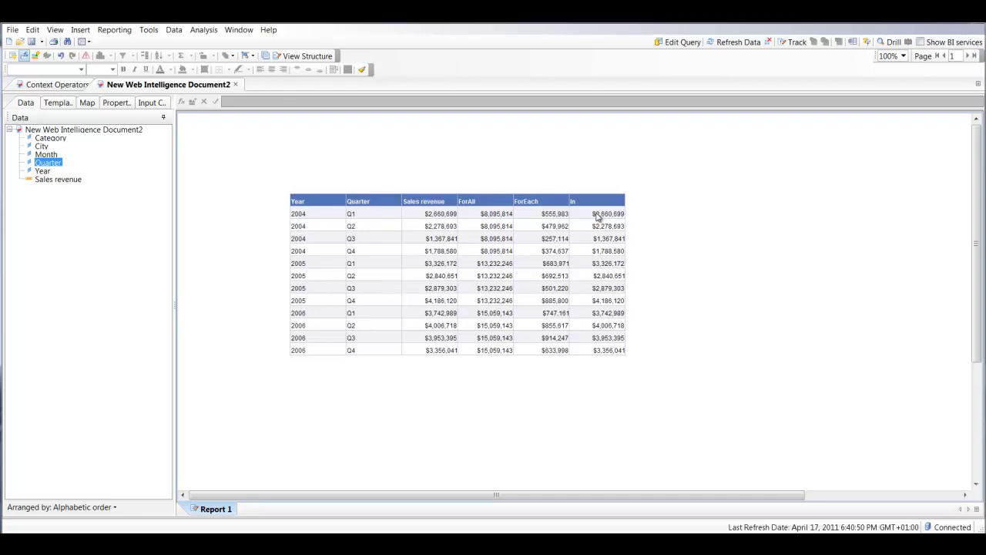
# Break the table on Year and add Sum totals under Sales revenue
pyautogui.click(328, 226)
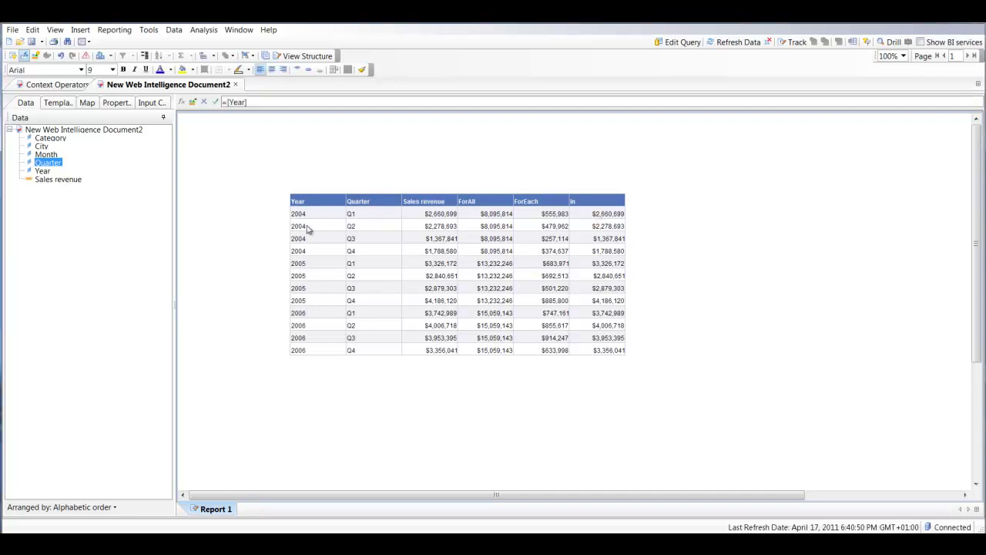
pyautogui.click(144, 57)
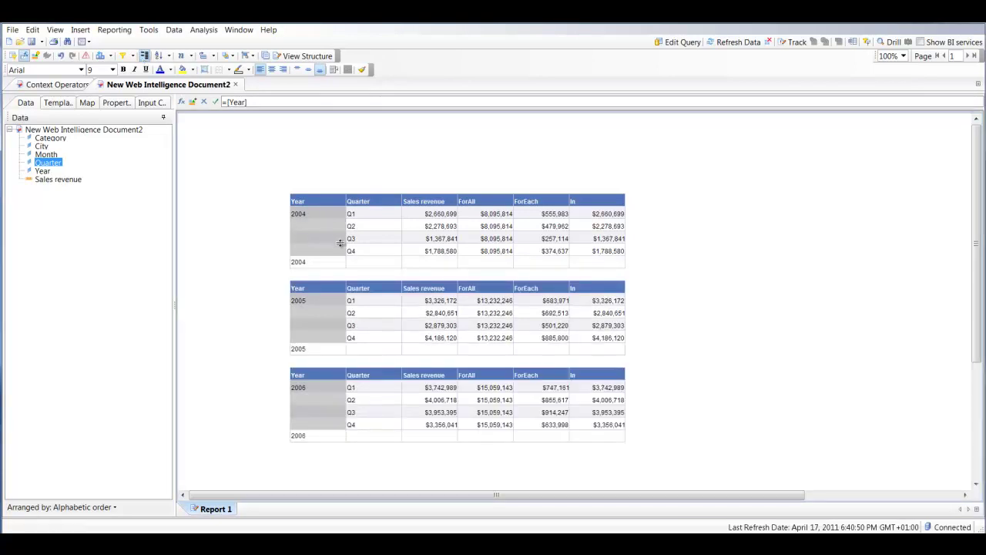
pyautogui.click(454, 254)
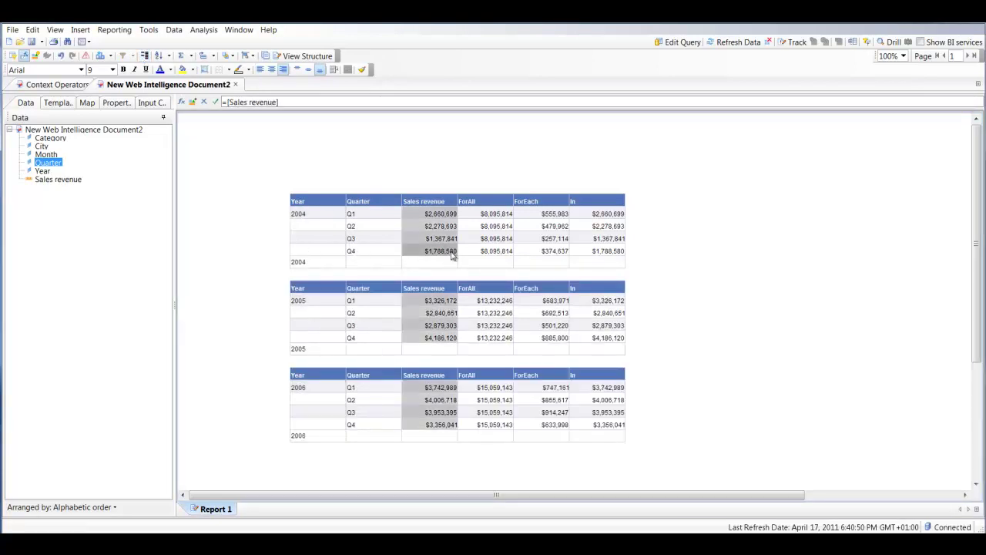
pyautogui.click(180, 55)
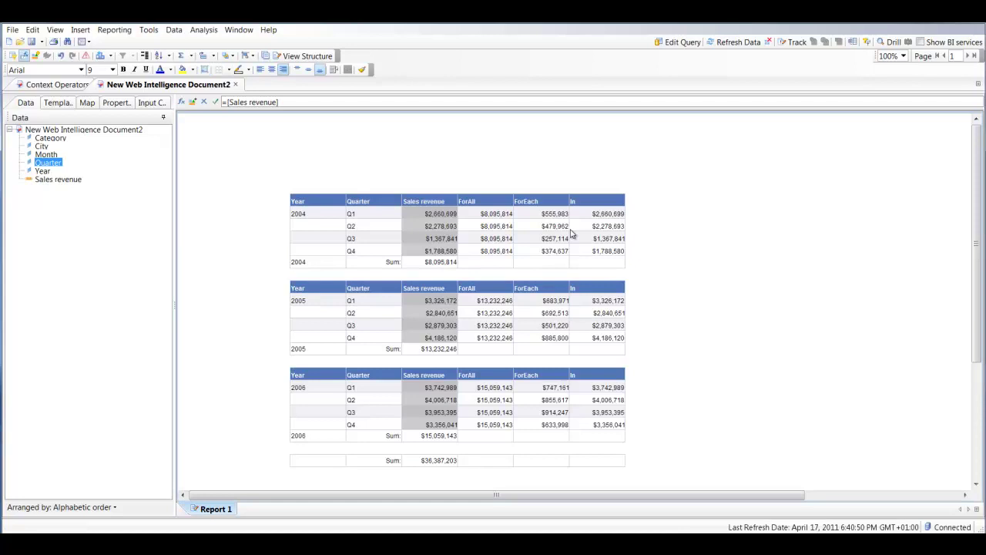
# Insert an empty column to the right of Sales revenue
pyautogui.rightClick(440, 217)
pyautogui.moveTo(519, 228)
pyautogui.click(611, 238)
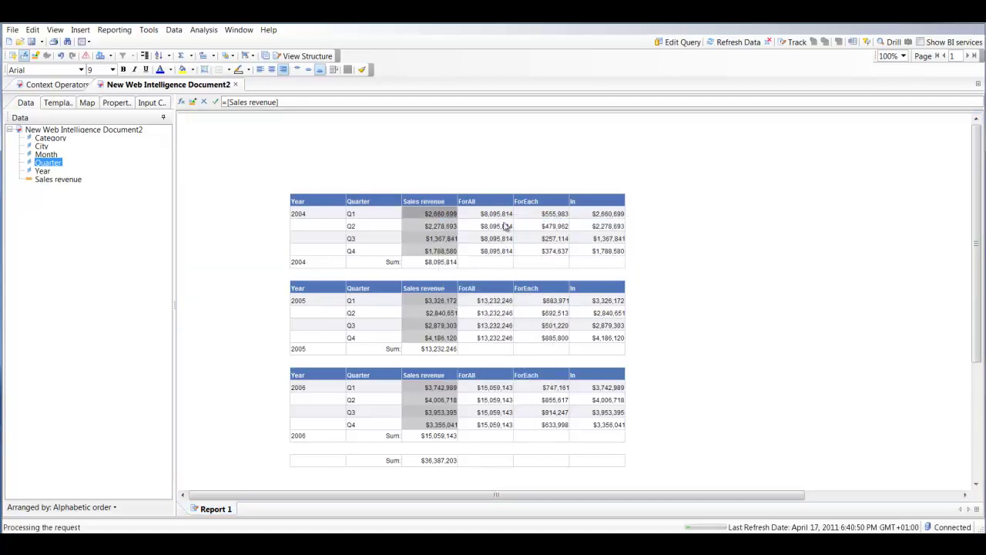
pyautogui.click(478, 220)
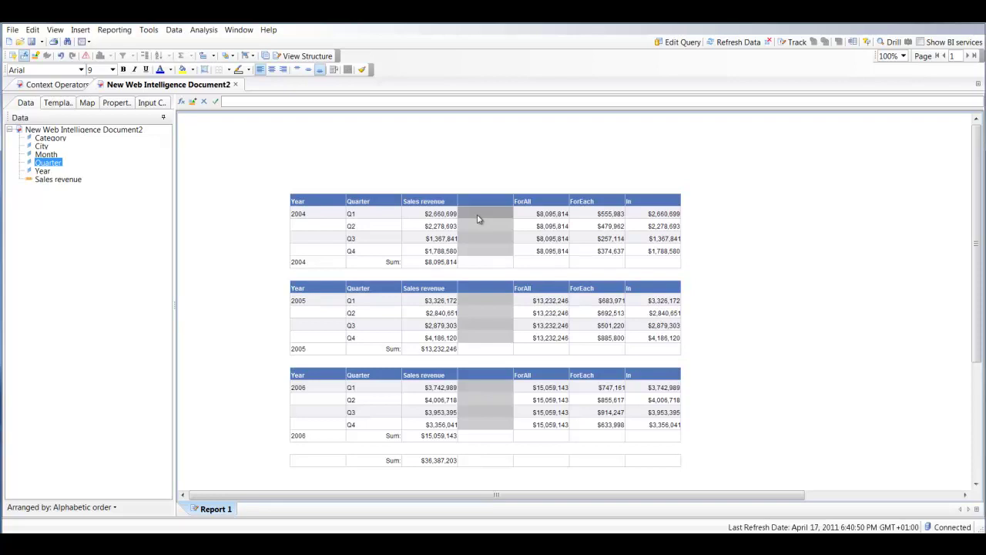
# Give the empty column the formula =[Sales revenue] / ([Sales revenue] ForAll([Quarter]))
pyautogui.moveTo(55, 179); pyautogui.dragTo(243, 105)
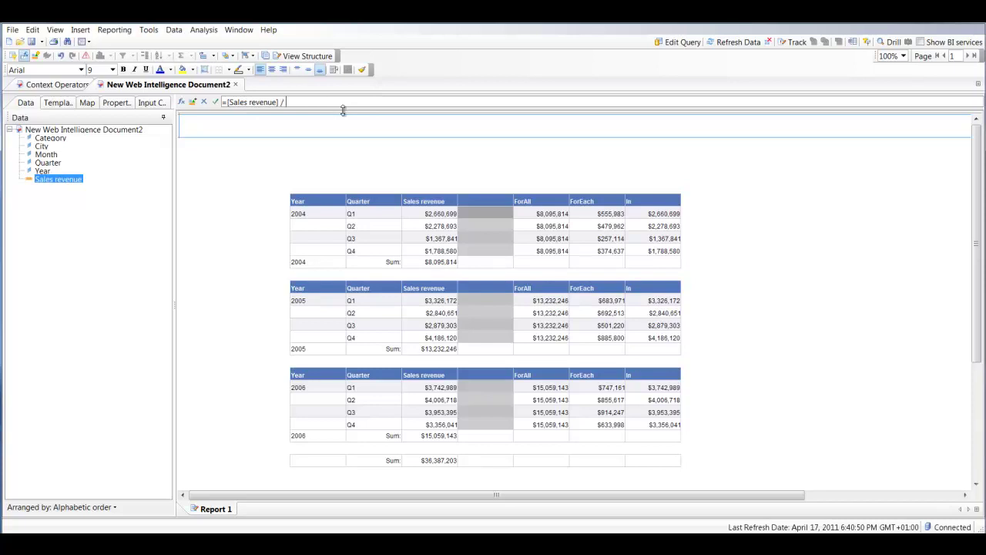
pyautogui.write('/ (')
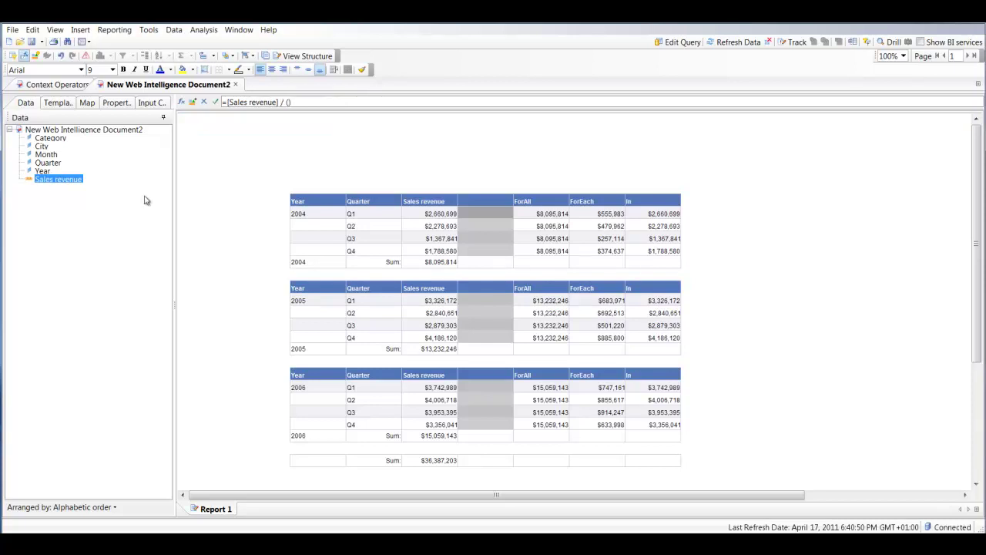
pyautogui.moveTo(50, 179); pyautogui.dragTo(291, 105)
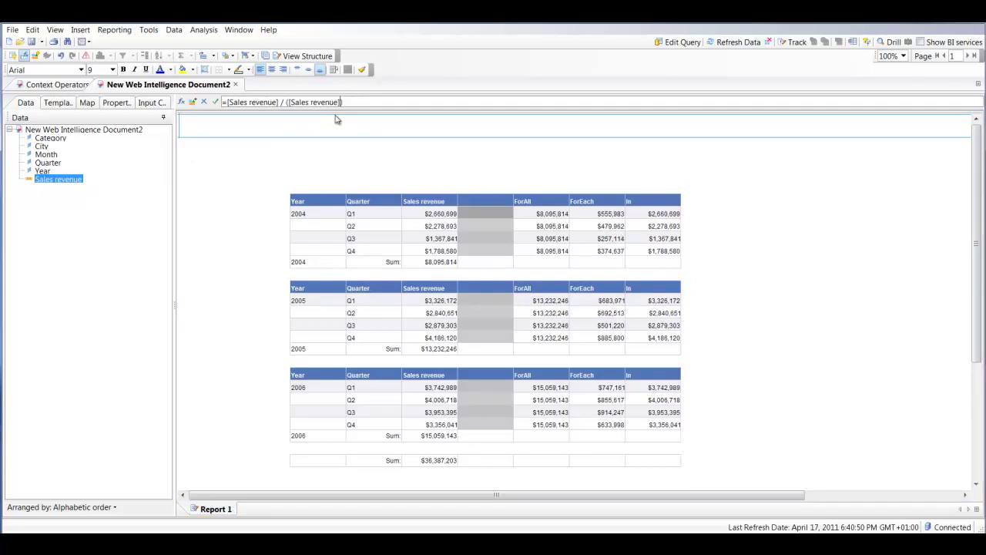
pyautogui.write('for')
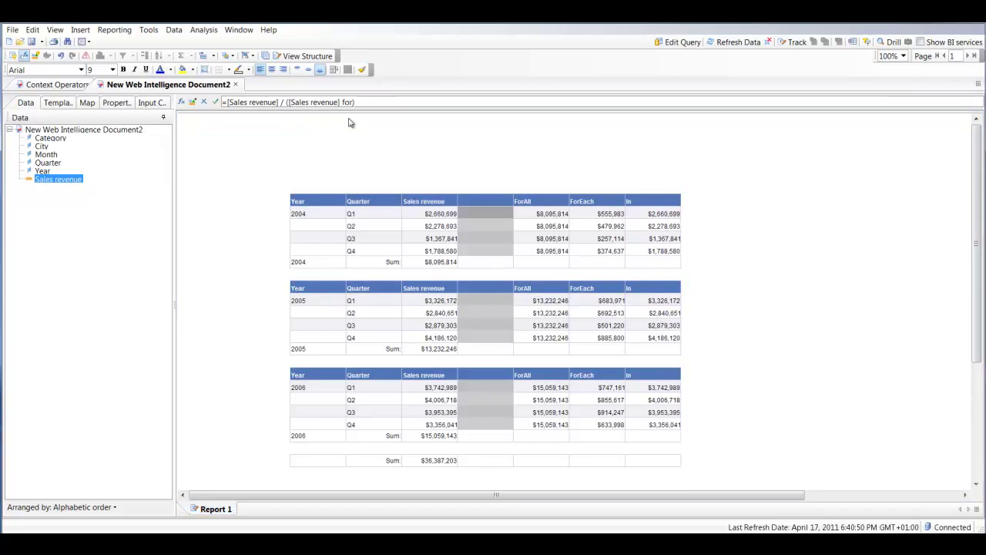
pyautogui.write('ALL(')
pyautogui.moveTo(48, 163); pyautogui.dragTo(377, 107)
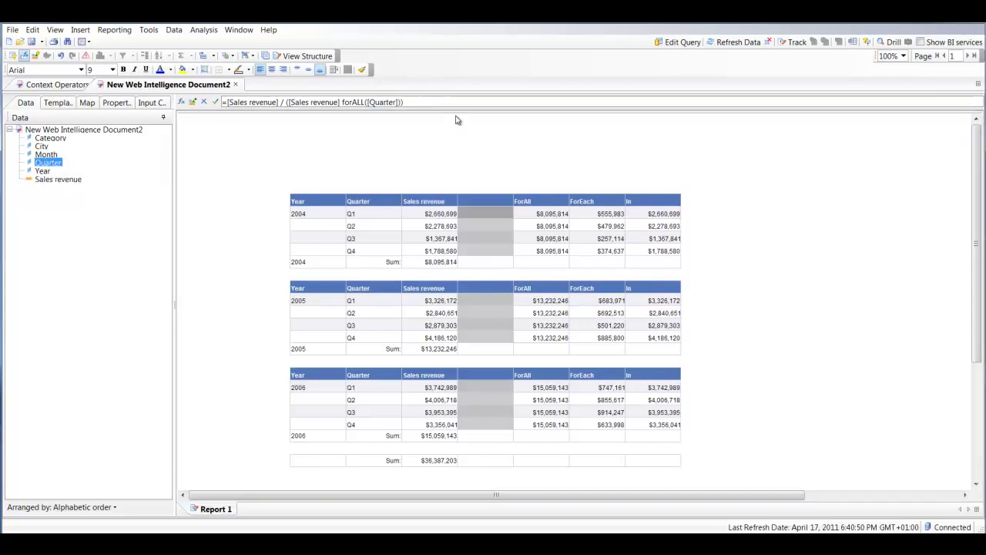
pyautogui.press('Return')
# Format the share column with the custom #,##0[%]% percentage format
pyautogui.rightClick(497, 221)
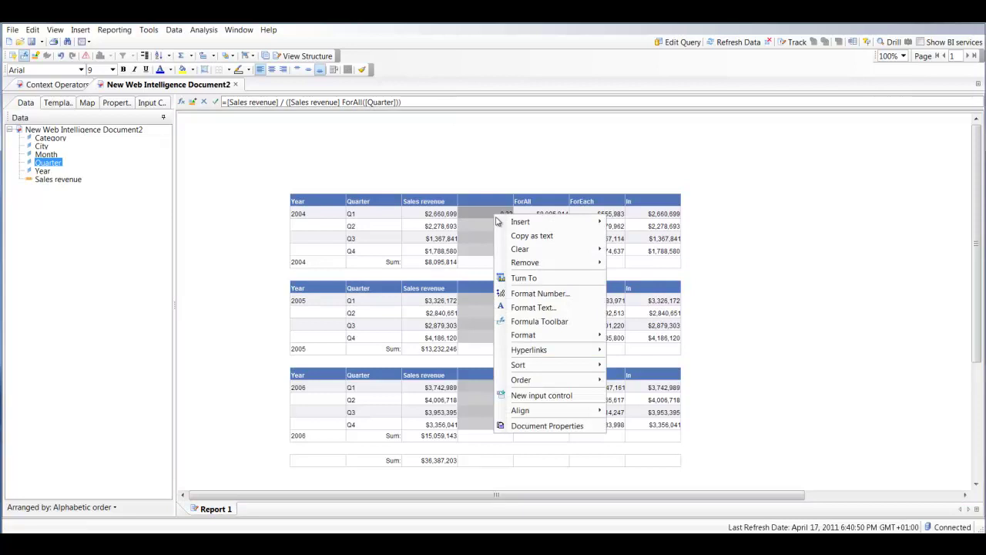
pyautogui.click(543, 294)
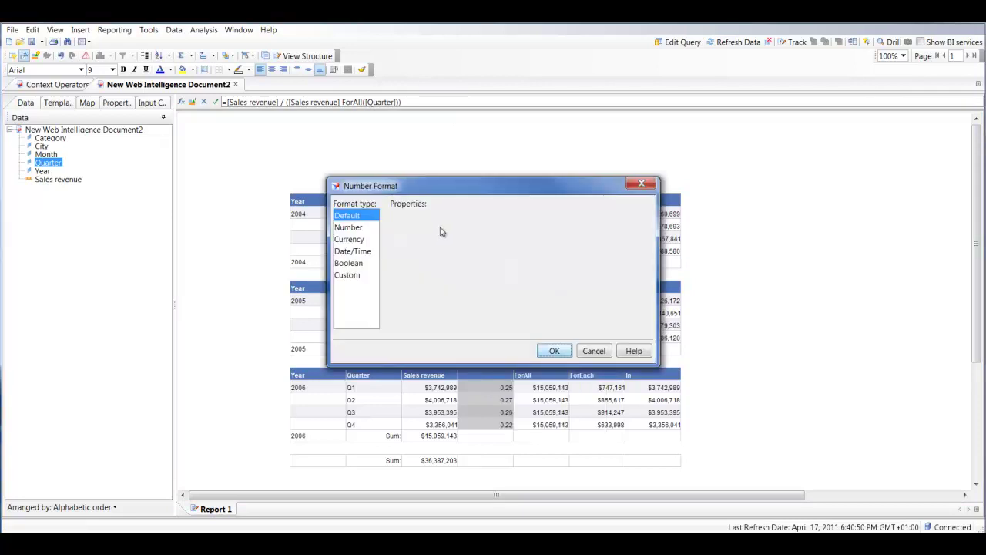
pyautogui.click(348, 275)
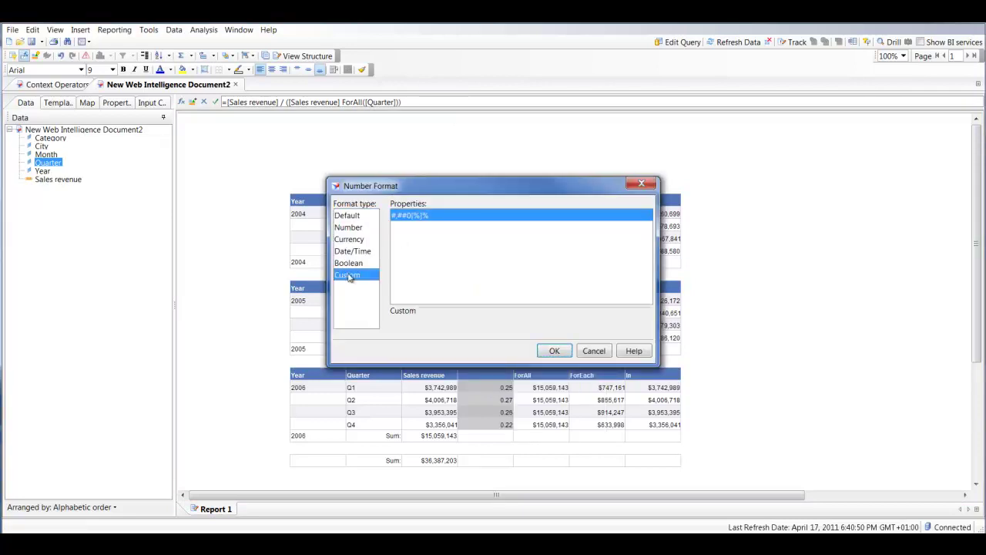
pyautogui.click(554, 351)
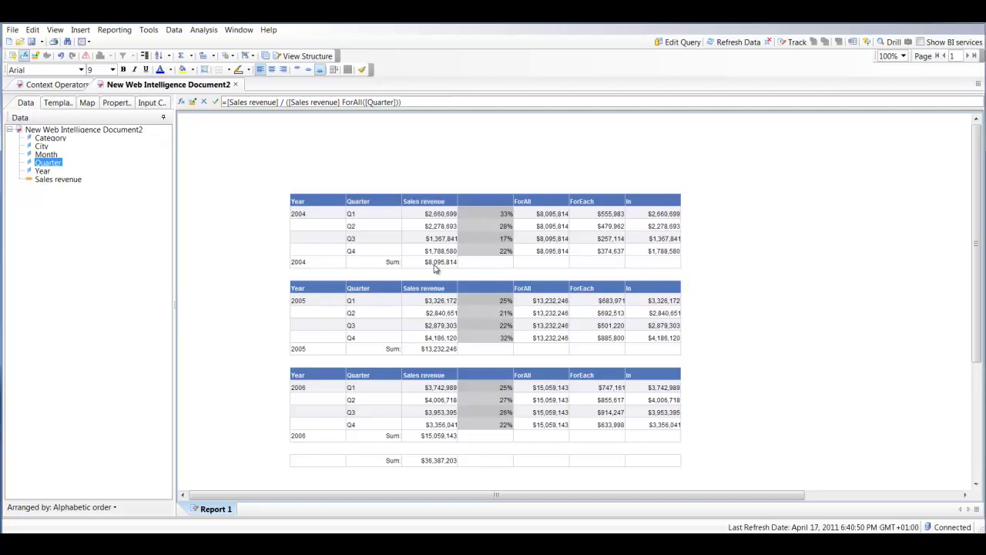
pyautogui.click(493, 226)
pyautogui.scroll(-1, 493, 226)
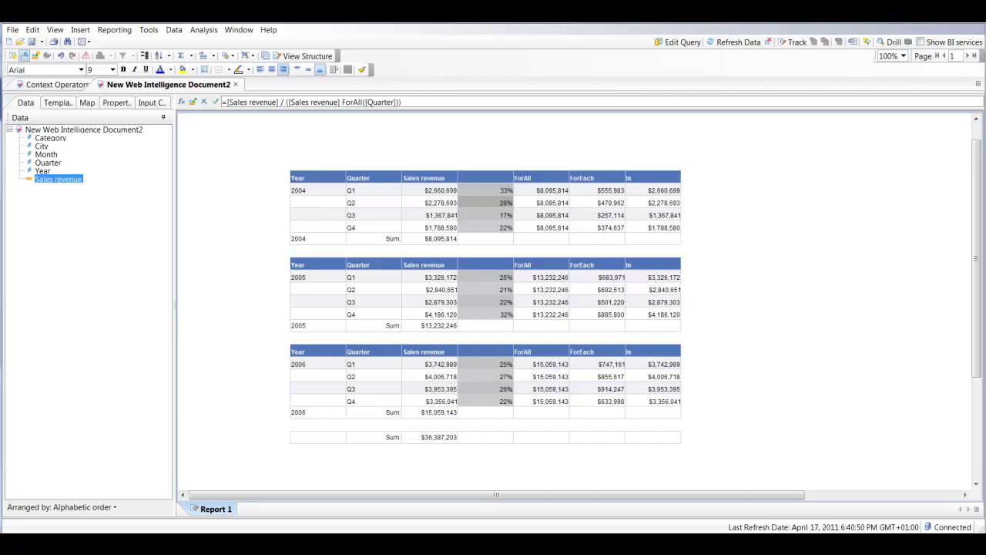
# Add a column right of In with the formula =[Sales revenue] In Report
pyautogui.click(639, 199)
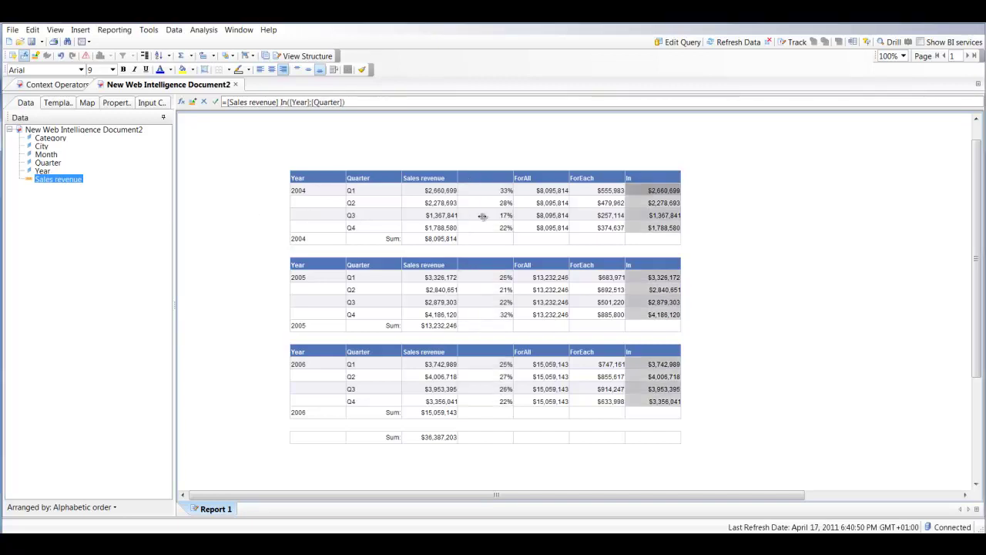
pyautogui.rightClick(652, 192)
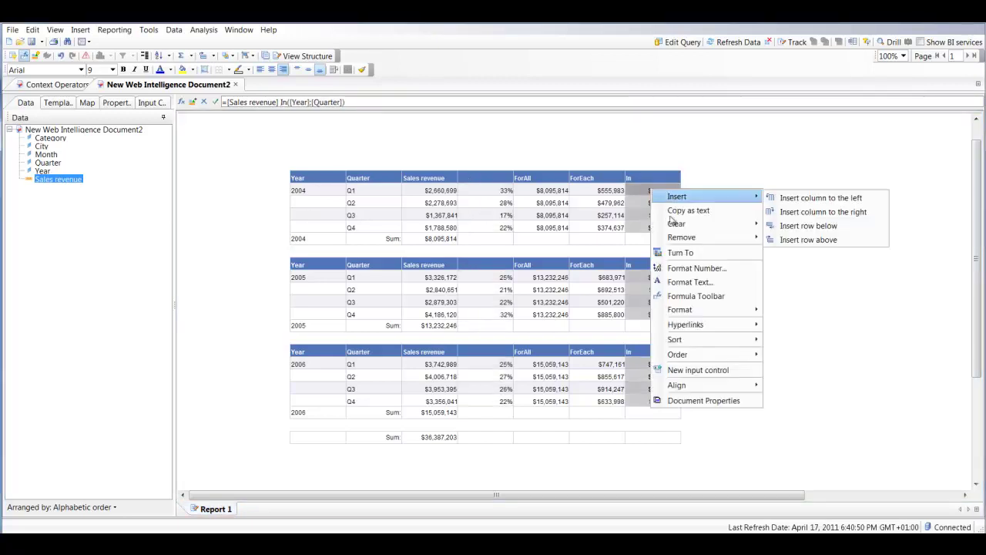
pyautogui.click(774, 212)
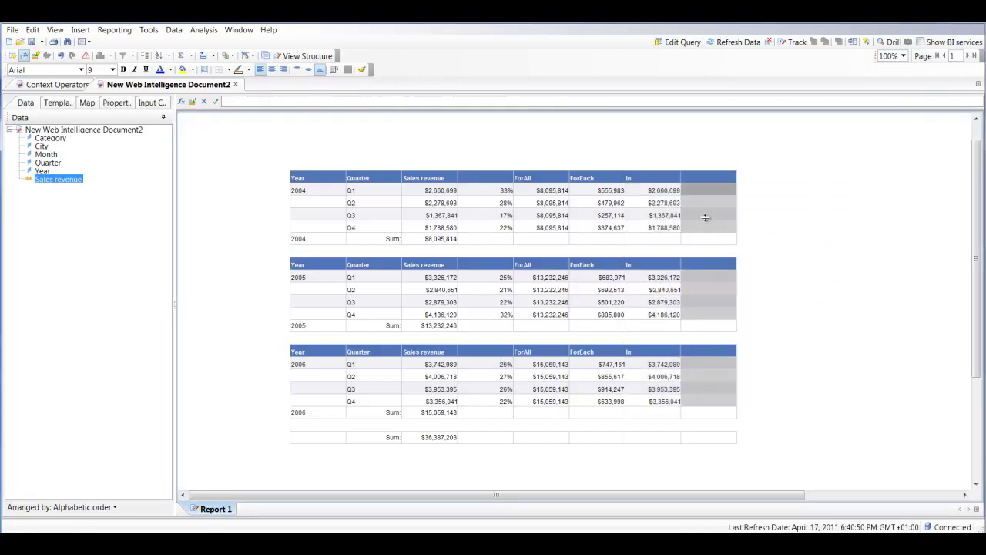
pyautogui.click(705, 216)
pyautogui.press('Left')
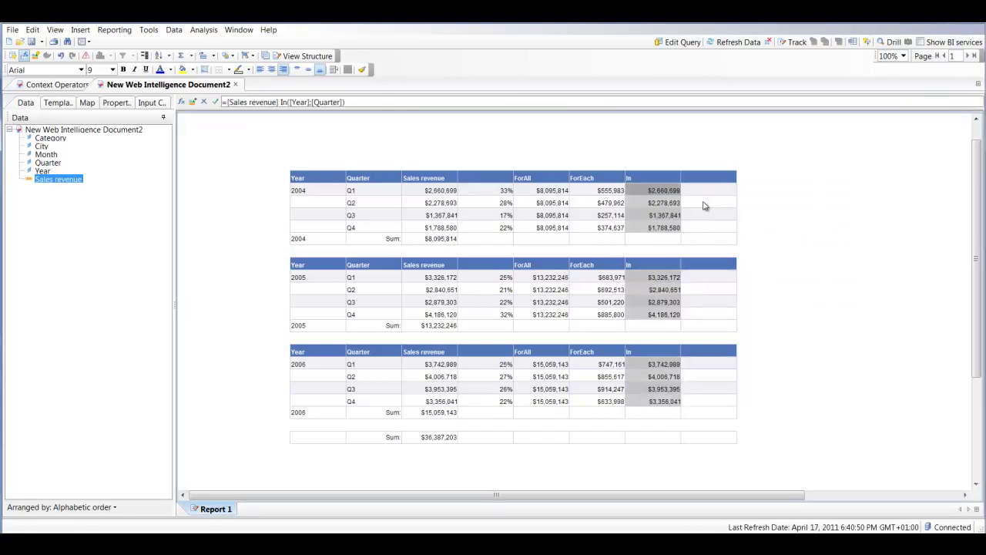
pyautogui.click(704, 206)
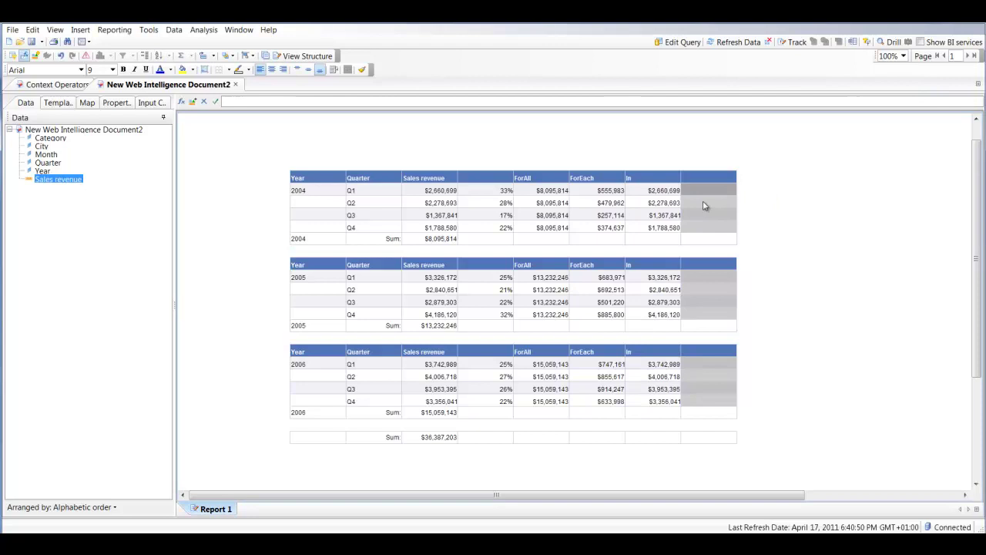
pyautogui.moveTo(58, 179); pyautogui.dragTo(688, 192)
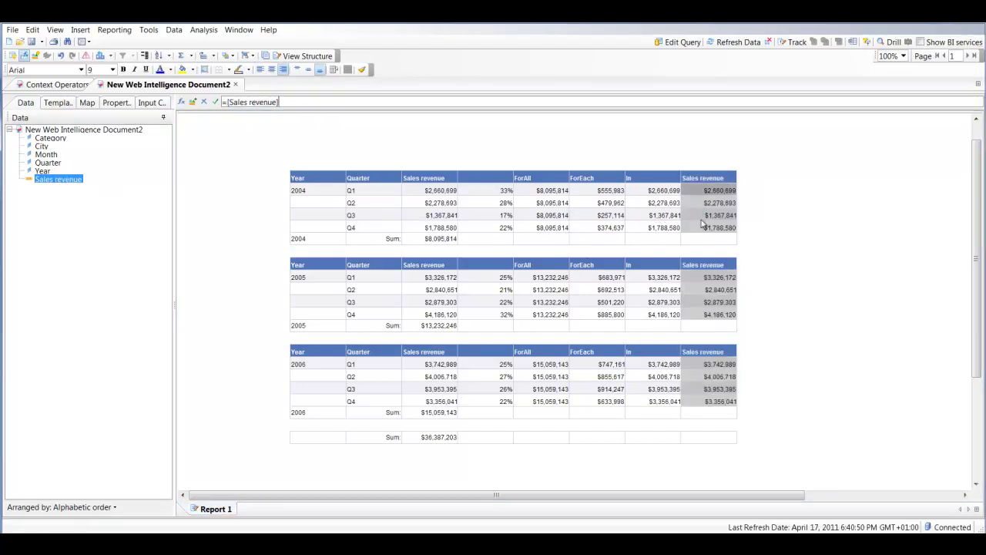
pyautogui.write('In Report')
pyautogui.press('Return')
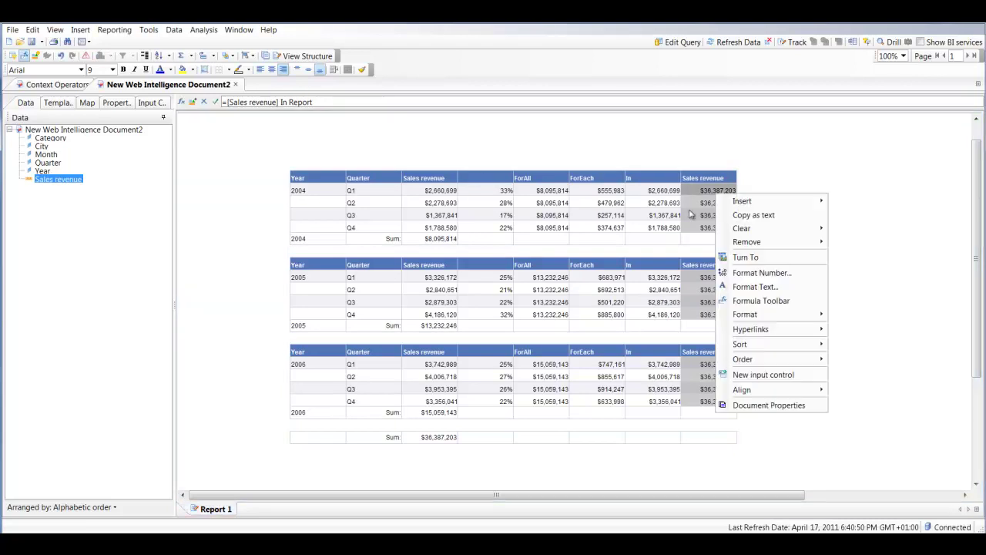
# Add a column right of In Report with the formula =[Sales revenue] In Break
pyautogui.rightClick(716, 193)
pyautogui.moveTo(742, 201)
pyautogui.press('Right')
pyautogui.press('Down')
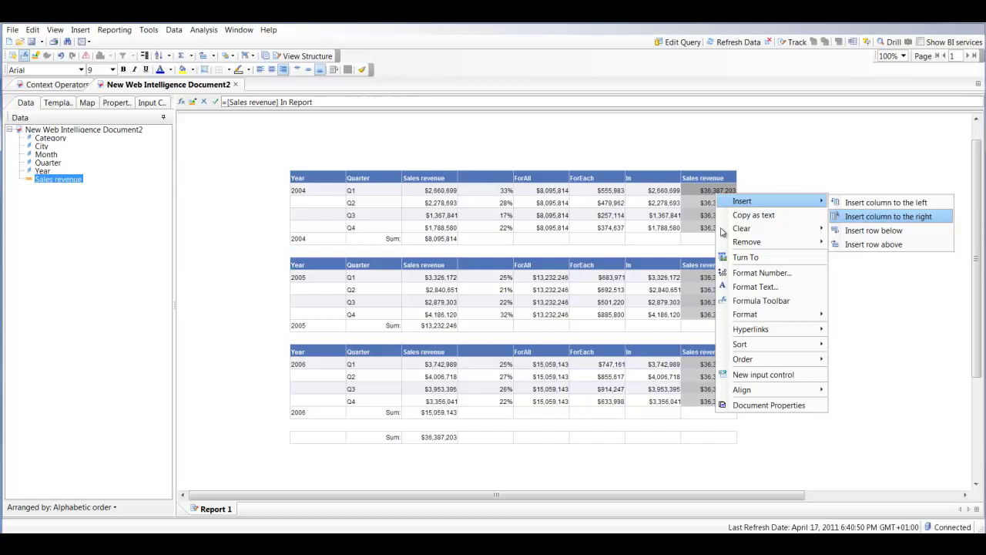
pyautogui.press('Return')
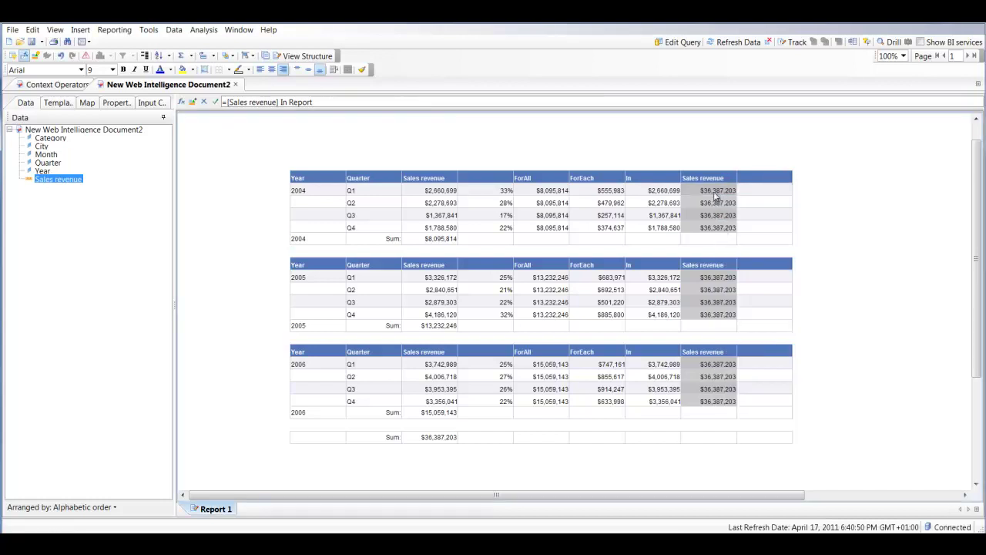
pyautogui.moveTo(769, 208); pyautogui.dragTo(744, 194)
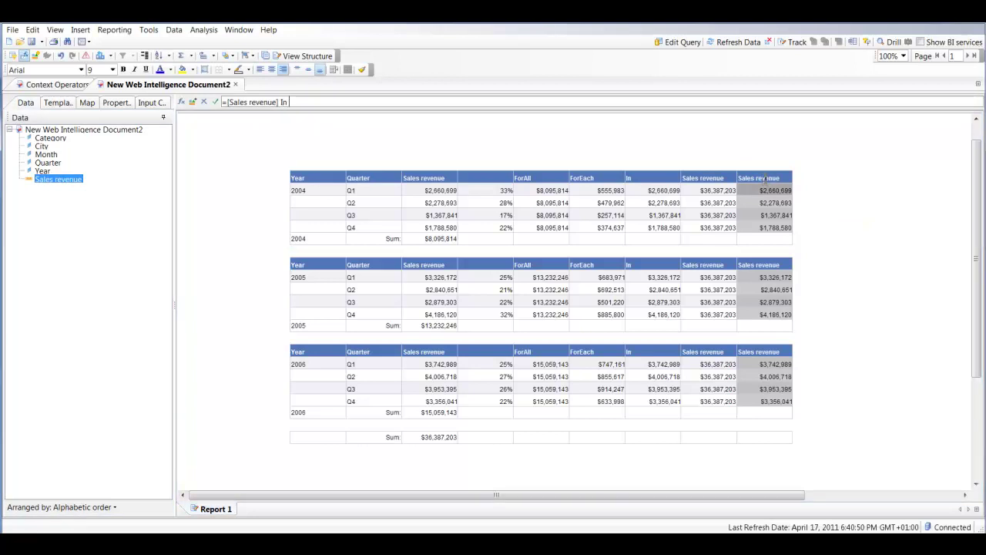
pyautogui.write('Break')
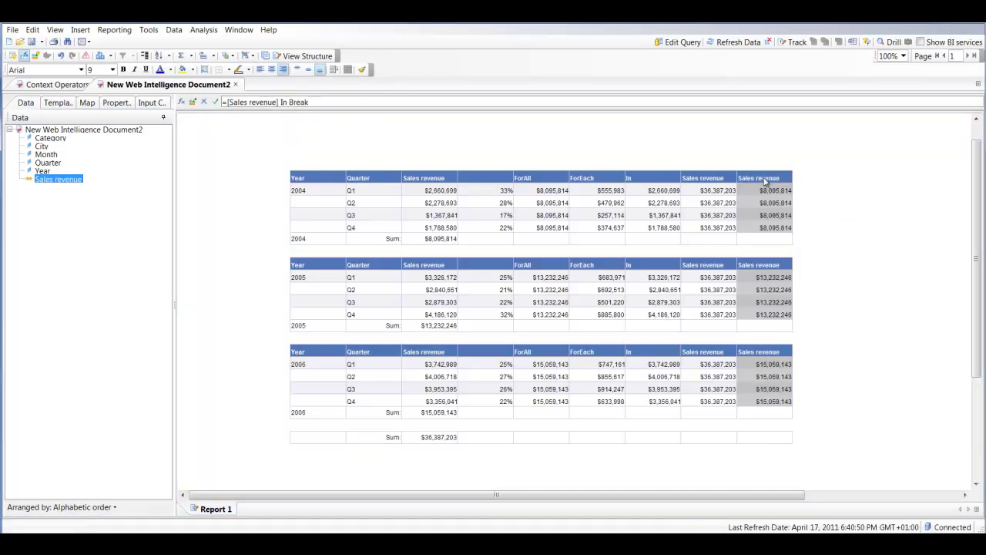
pyautogui.press('Return')
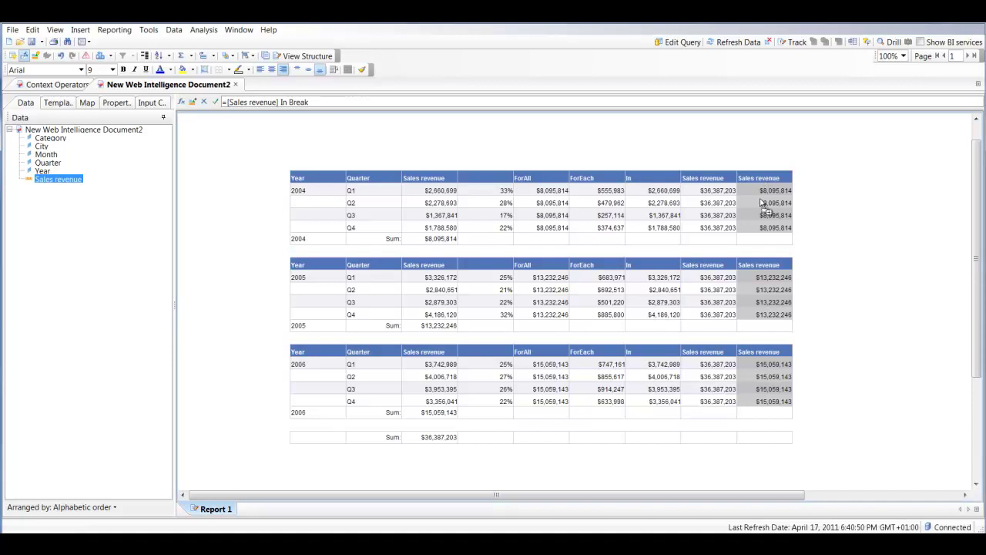